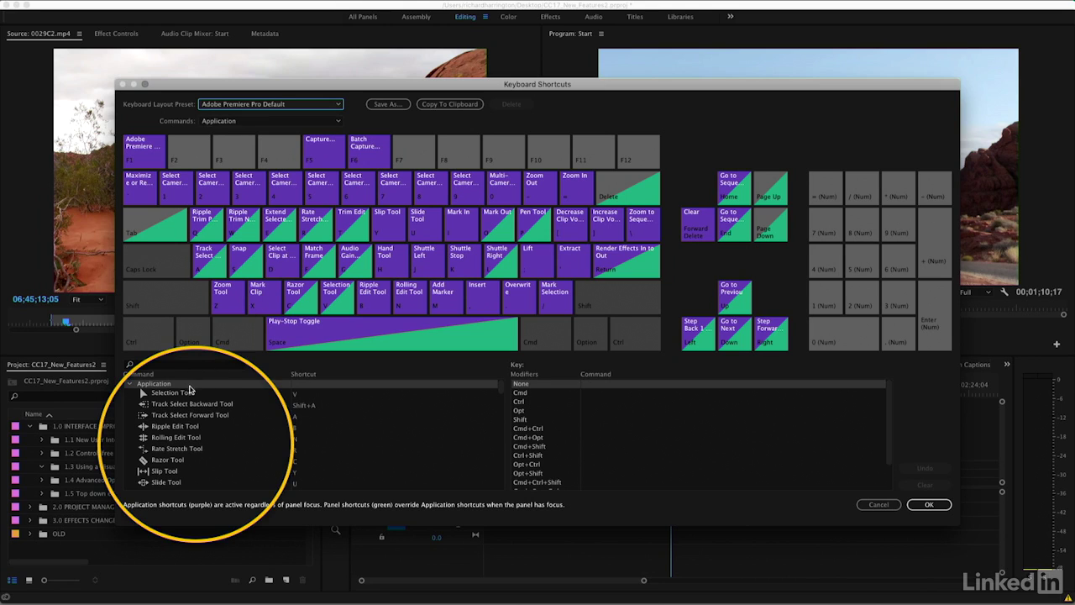
- Collapse the Application command group and inspect the 7 and 8 keys of the numeric keypad for assignments
{"action": "left_click", "coordinate": [131, 384]}
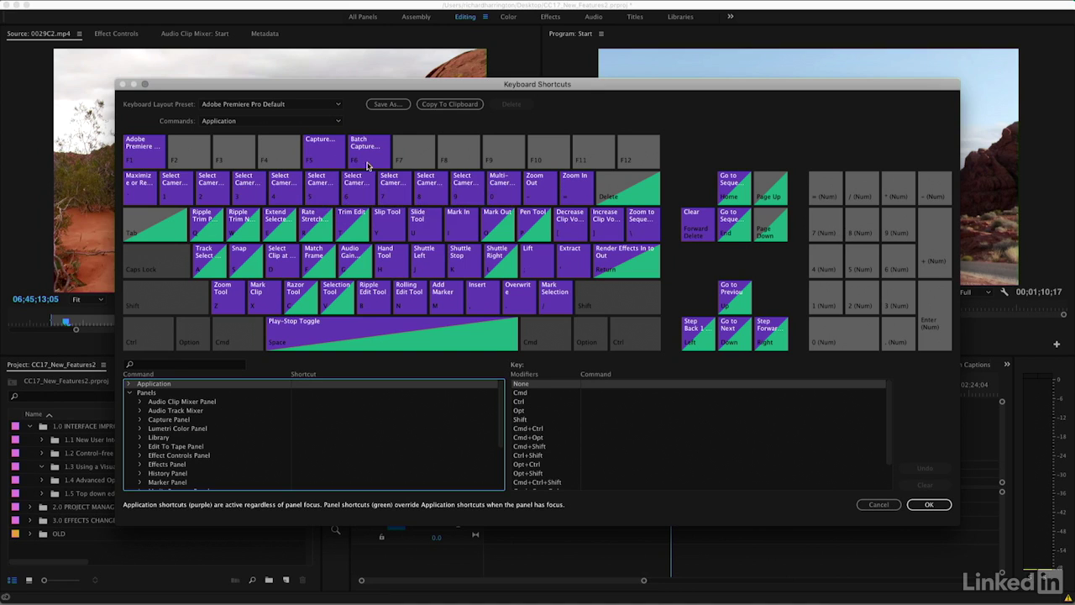
{"action": "left_click", "coordinate": [322, 123]}
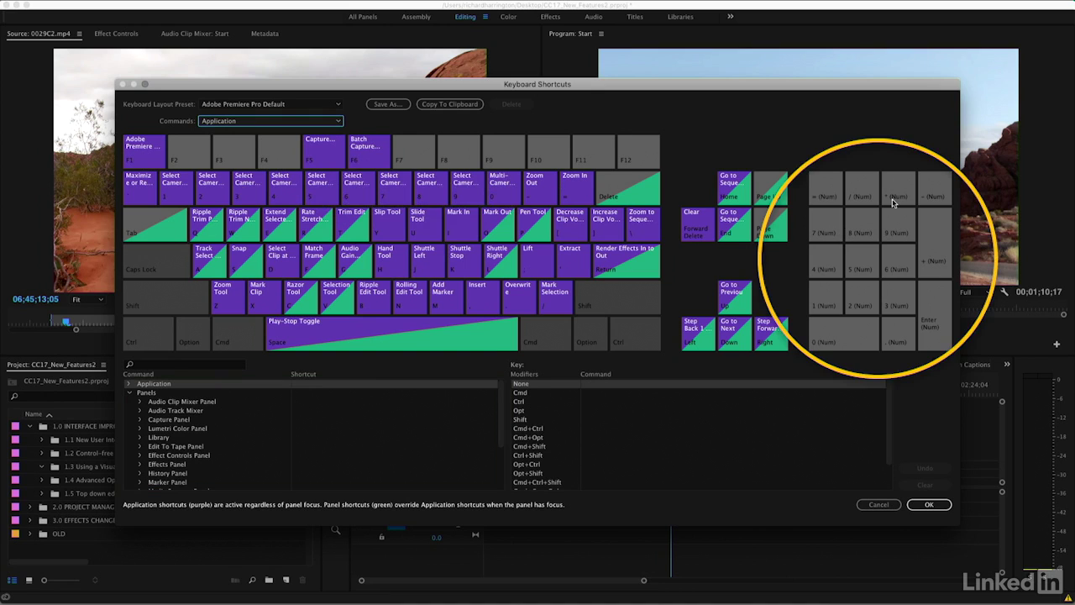
{"action": "left_click", "coordinate": [832, 233]}
{"action": "left_click", "coordinate": [858, 234]}
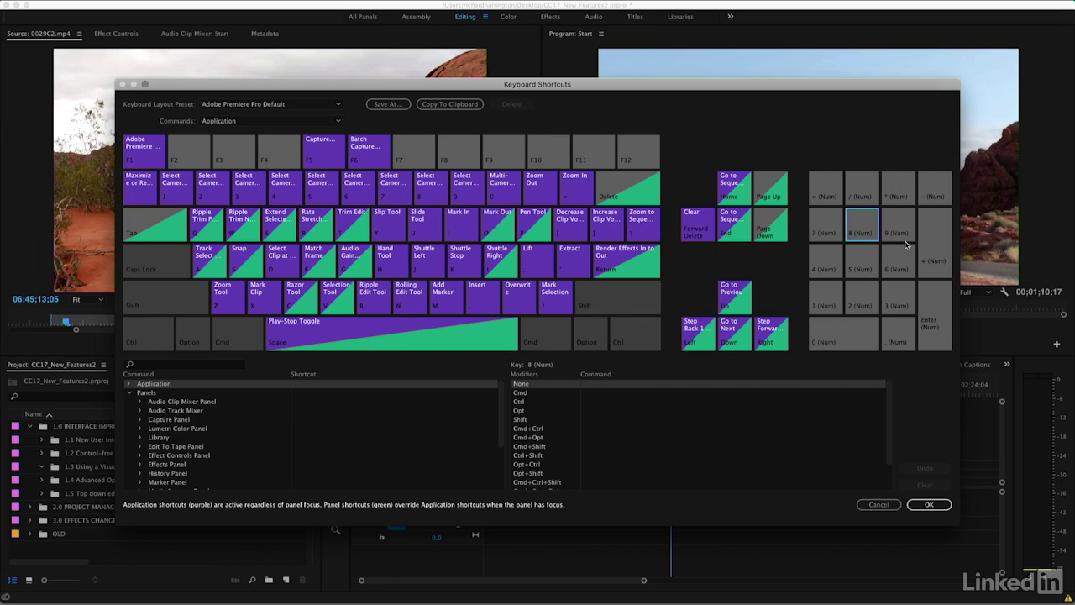
- Show the Timeline Panel shortcuts on the keyboard layout and examine them under the Shift, Option, Cmd and Cmd+Option modifiers
{"action": "left_click", "coordinate": [233, 125]}
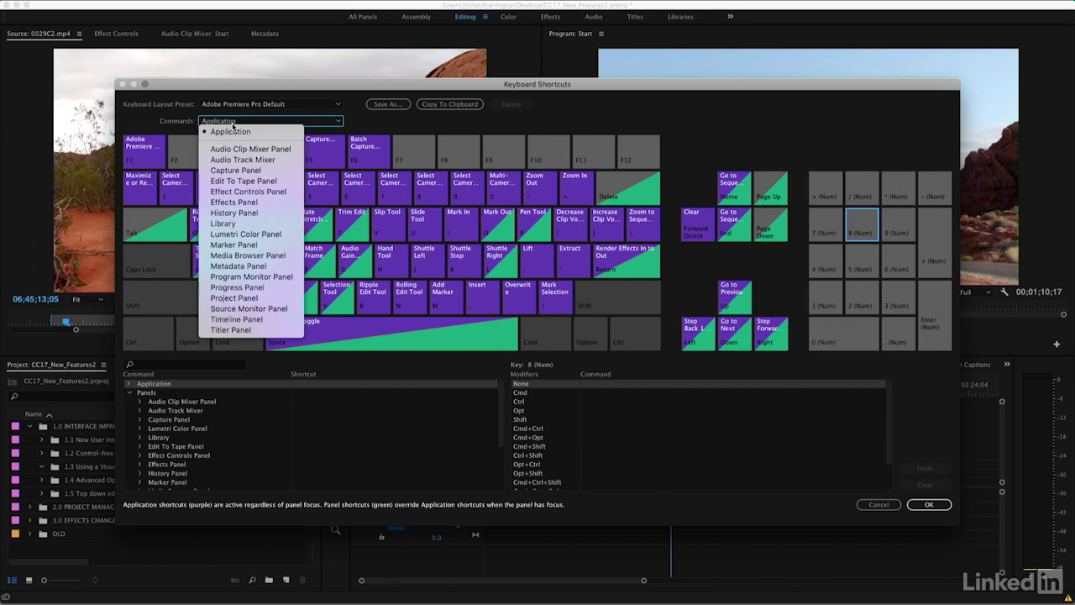
{"action": "left_click", "coordinate": [244, 319]}
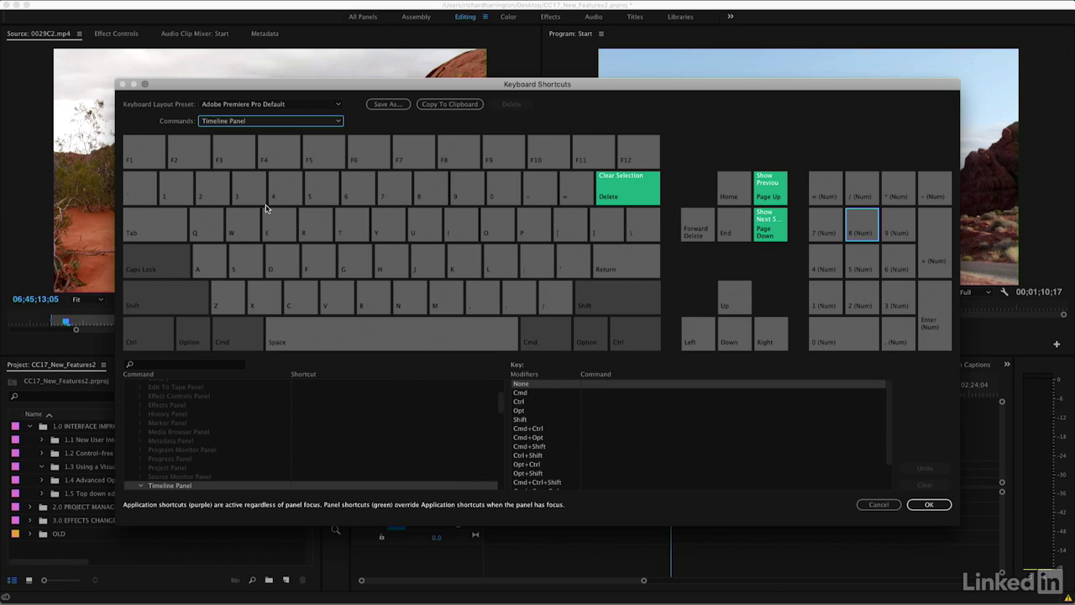
{"action": "mouse_move", "coordinate": [598, 190]}
{"action": "key", "text": "shift"}
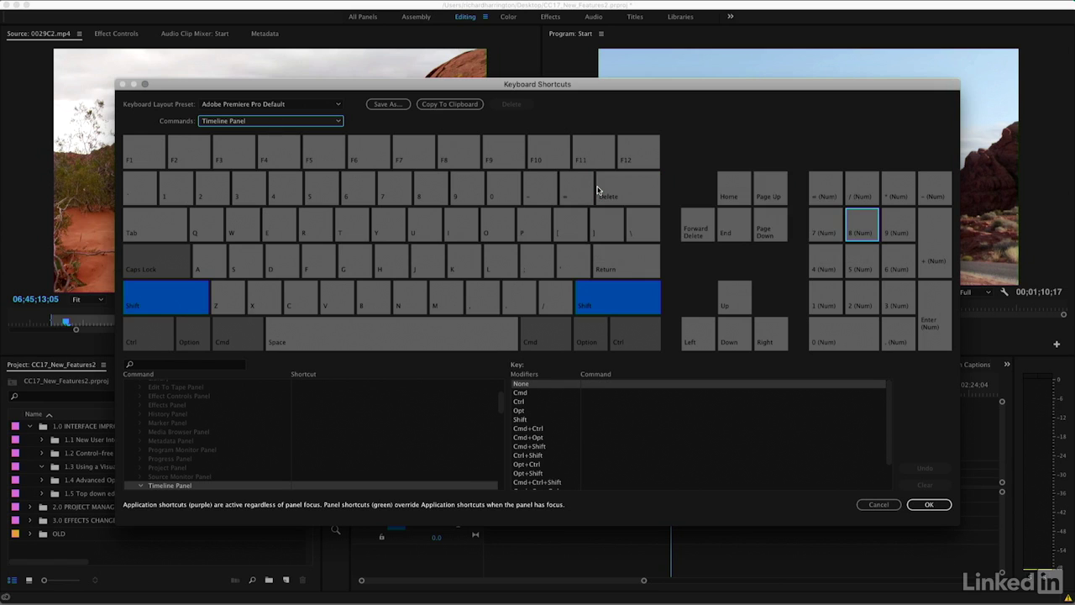
{"action": "key", "text": "alt"}
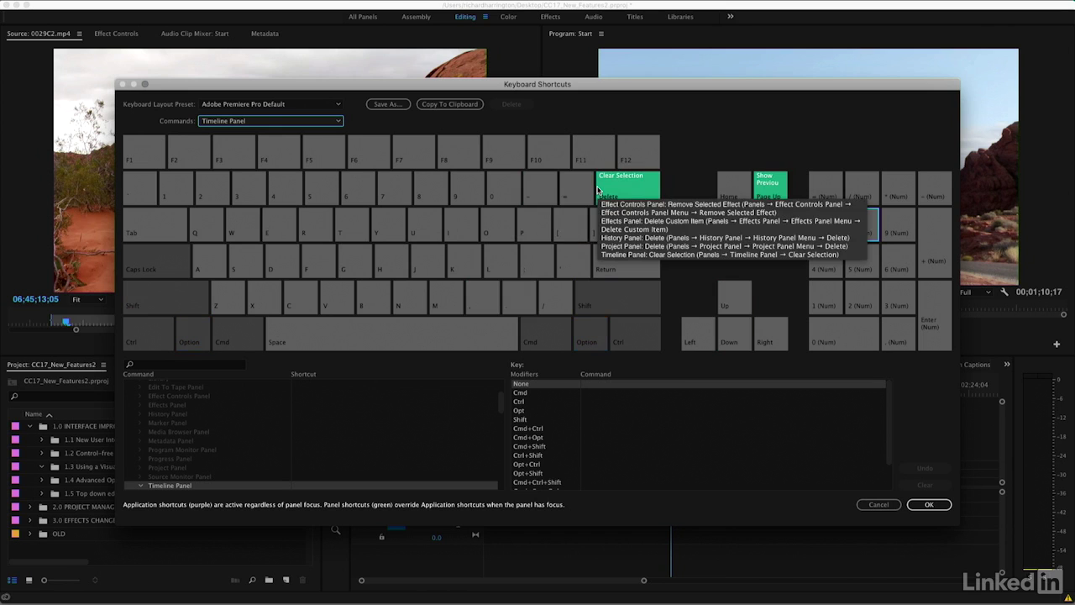
{"action": "key", "text": "alt"}
{"action": "key", "text": "alt"}
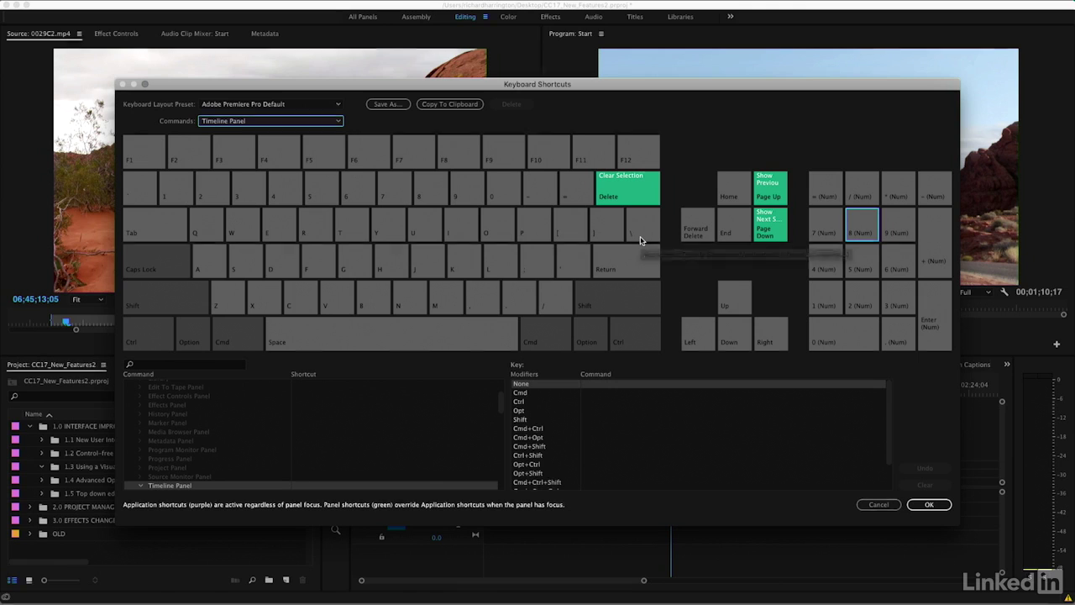
{"action": "key", "text": "alt"}
{"action": "key", "text": "super"}
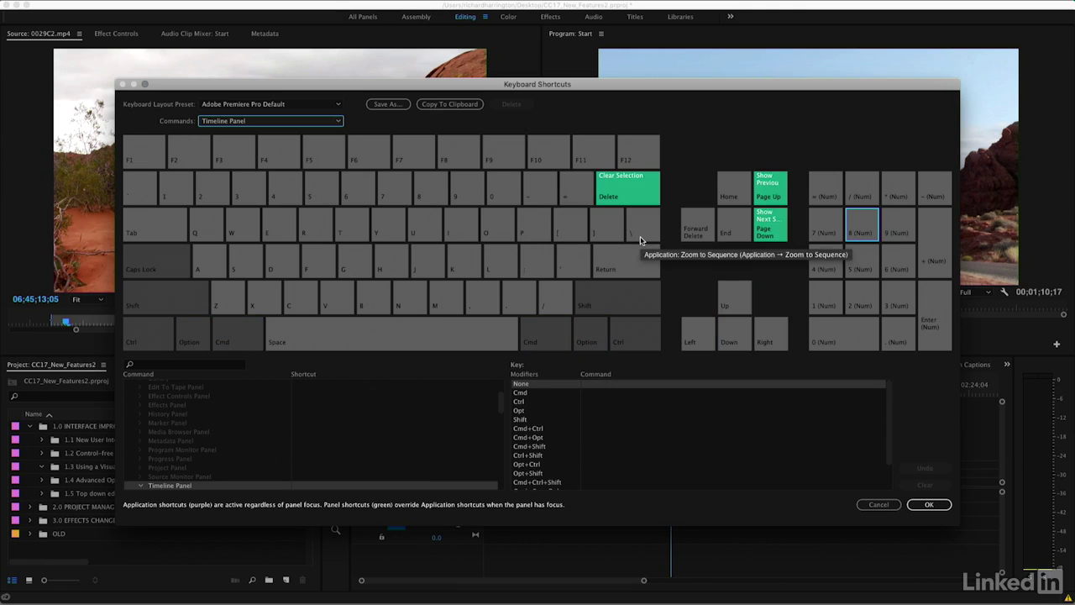
{"action": "key", "text": "alt+super"}
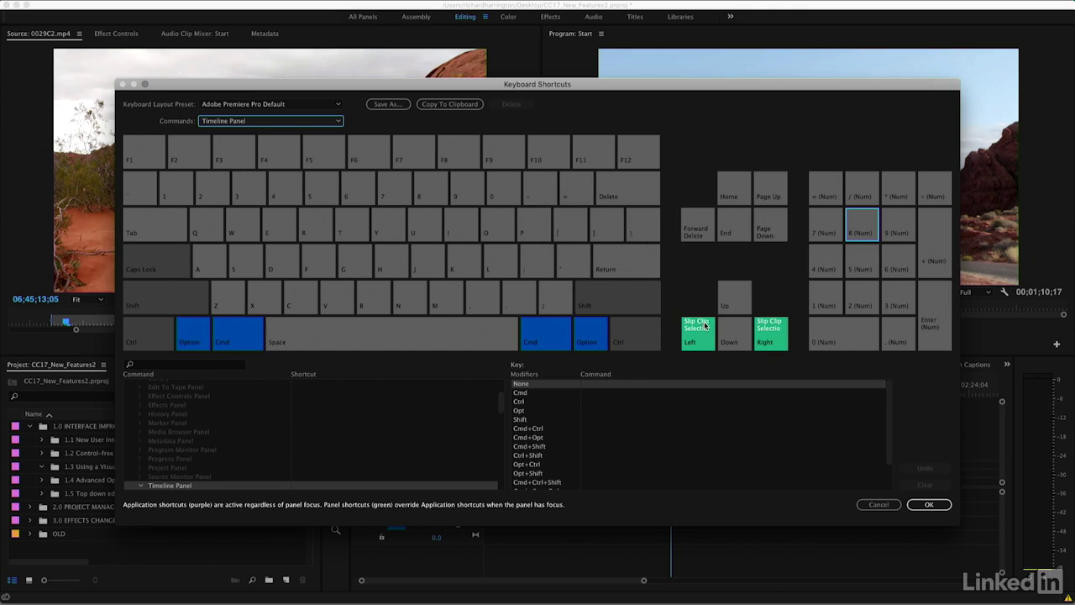
- View the Effects Panel shortcuts on the keyboard layout and return the view to the Application commands
{"action": "left_click", "coordinate": [316, 123]}
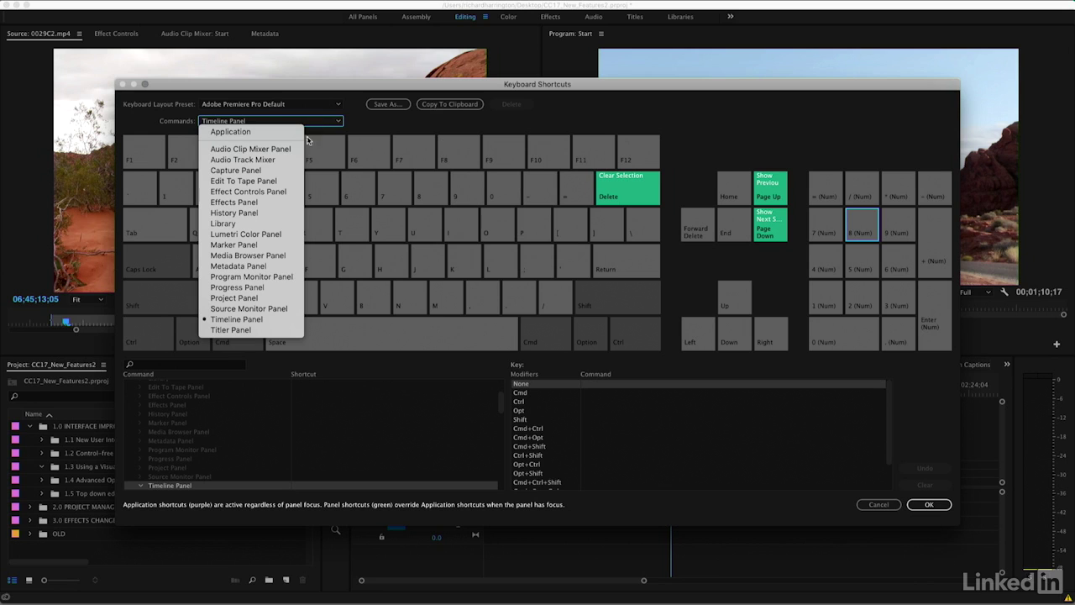
{"action": "left_click", "coordinate": [290, 203]}
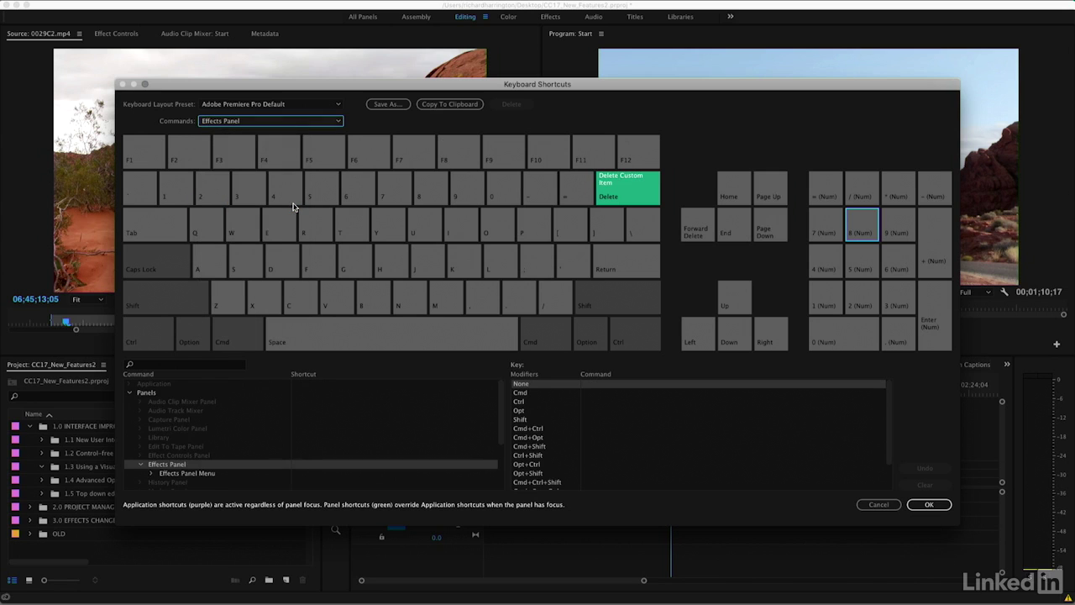
{"action": "left_click", "coordinate": [256, 122]}
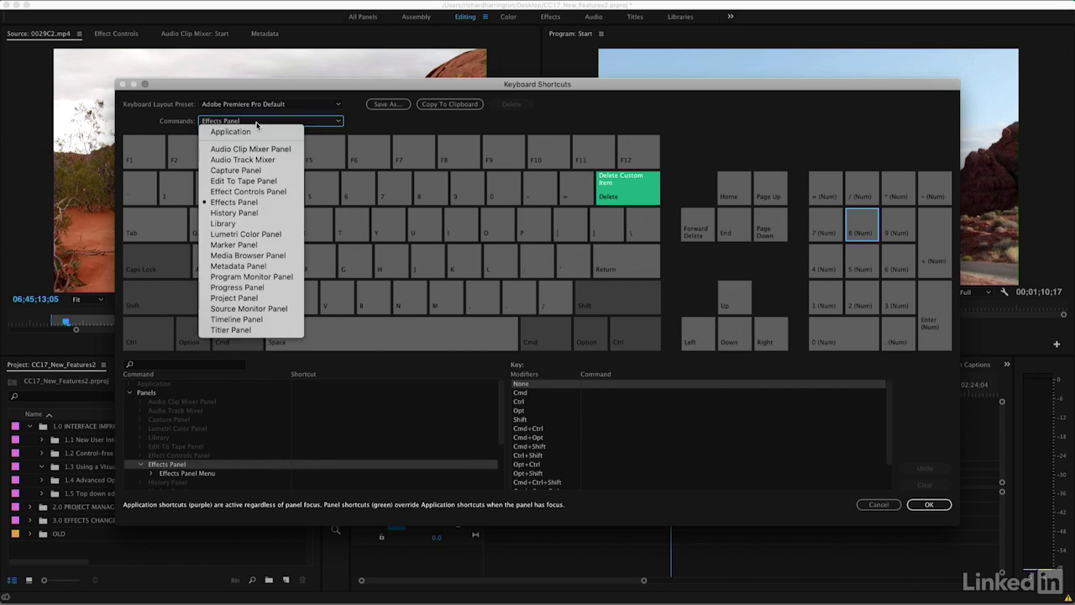
{"action": "left_click", "coordinate": [278, 132]}
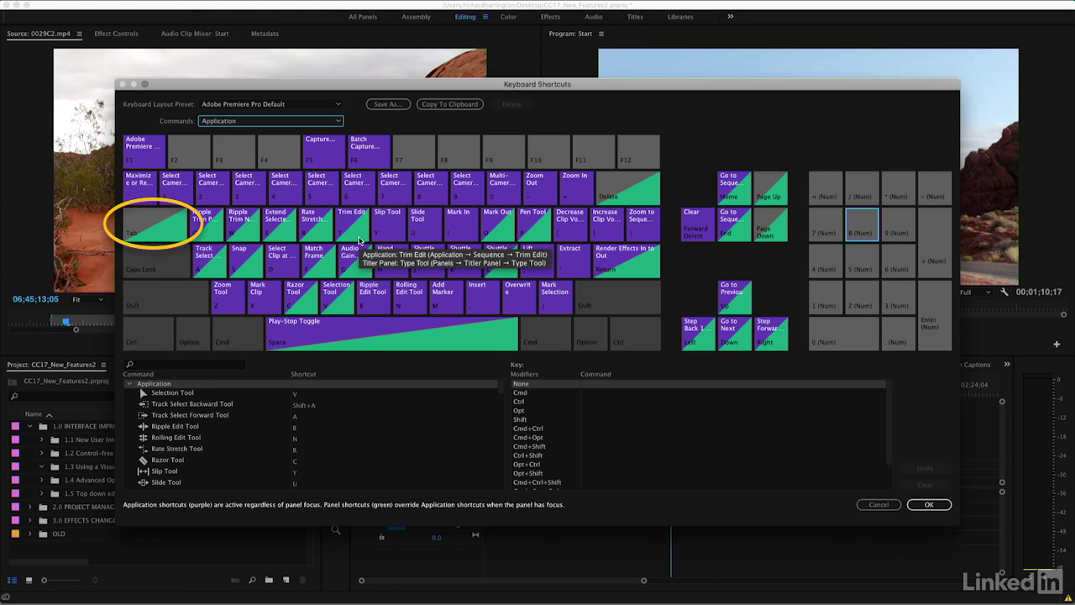
- Show the Capture Panel shortcuts and examine their modifier combinations and the commands assigned to individual letter keys
{"action": "left_click", "coordinate": [292, 123]}
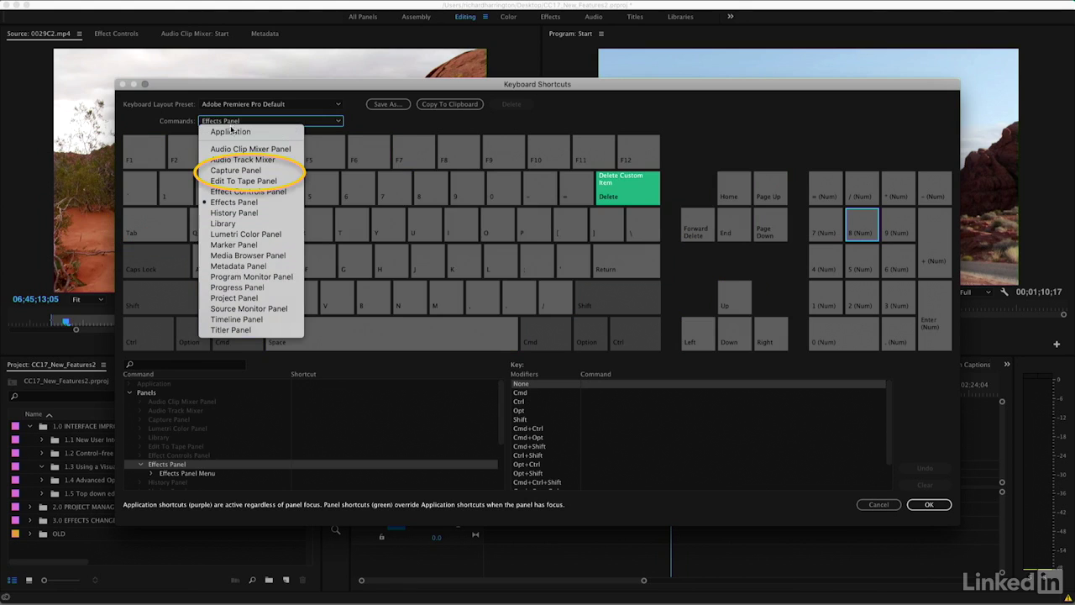
{"action": "left_click", "coordinate": [234, 169]}
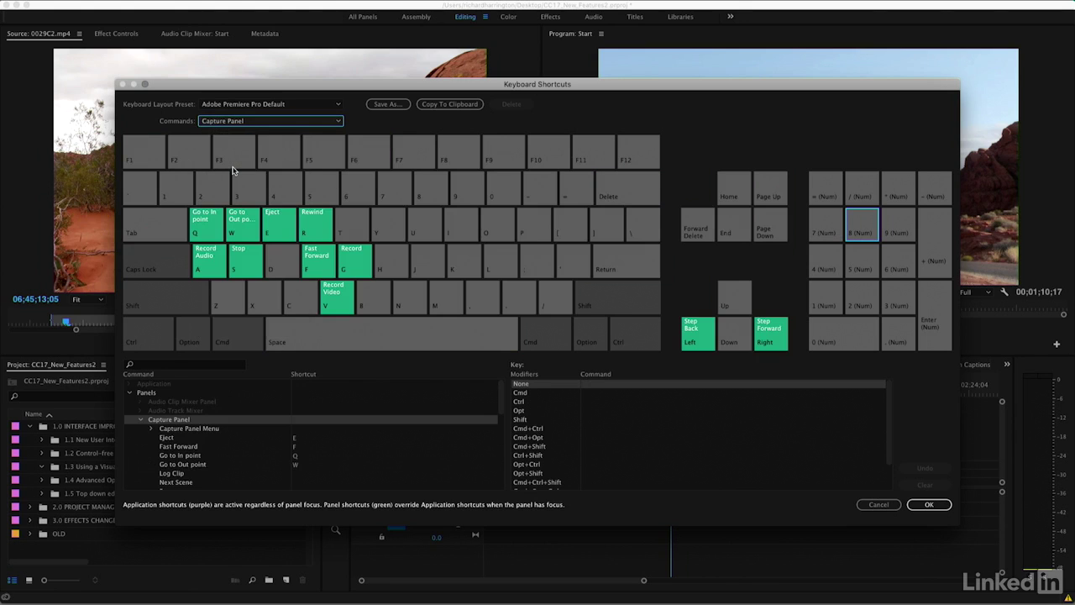
{"action": "key", "text": "alt"}
{"action": "key", "text": "super"}
{"action": "key", "text": "shift"}
{"action": "mouse_move", "coordinate": [234, 241]}
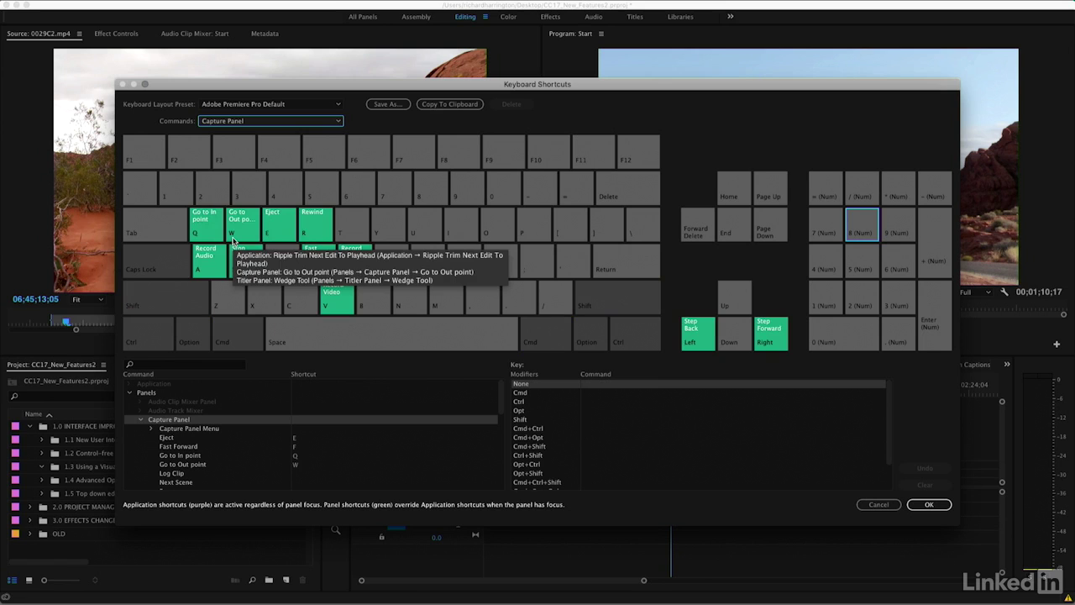
{"action": "mouse_move", "coordinate": [275, 232]}
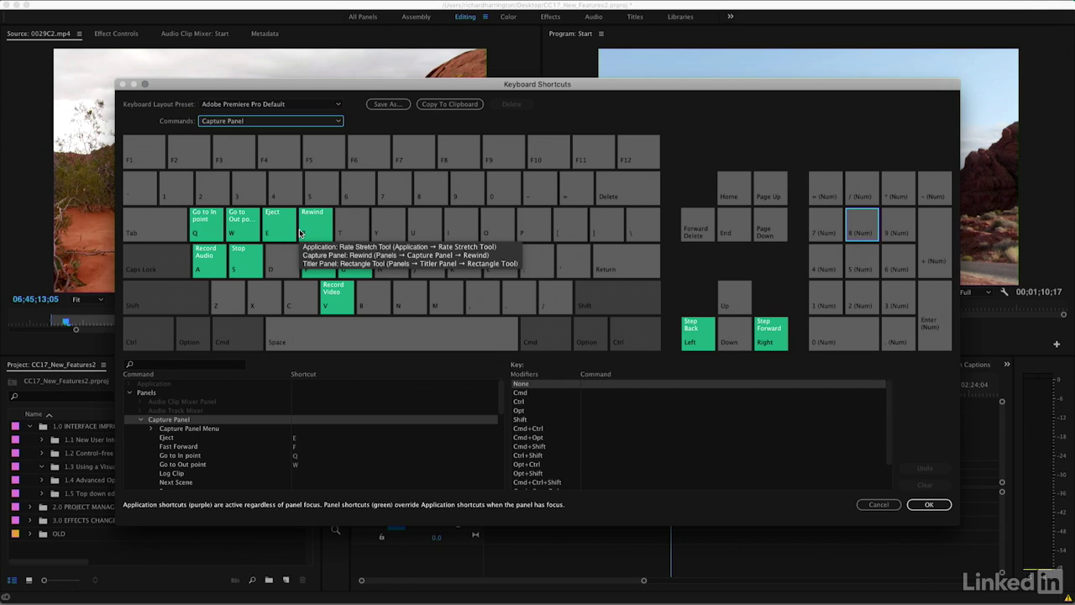
- Compare the Application shortcuts with the Capture Panel shortcuts, ending on the Application commands
{"action": "left_click", "coordinate": [259, 126]}
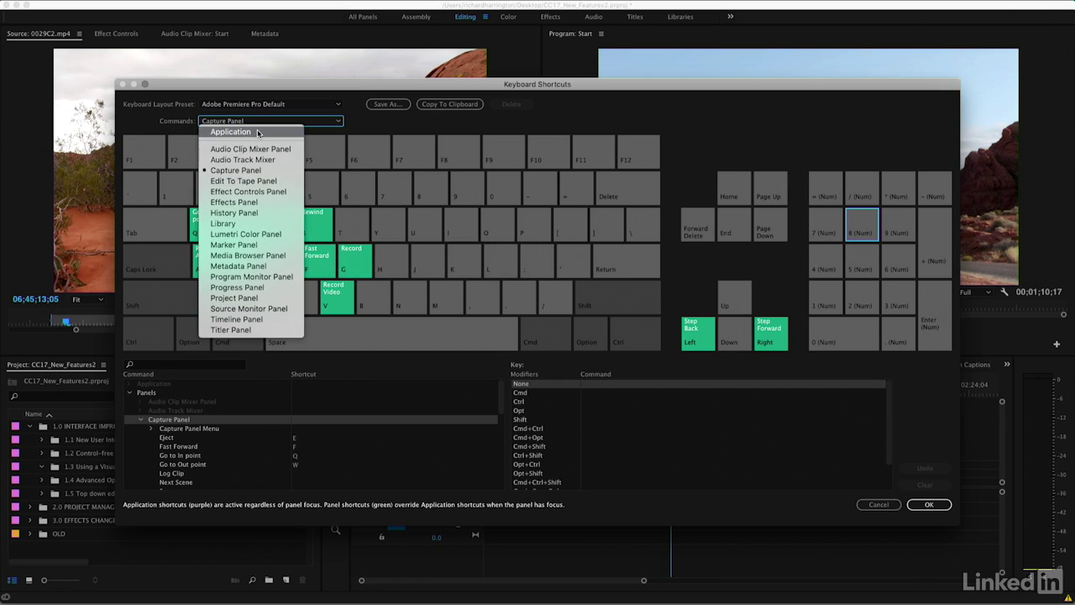
{"action": "left_click", "coordinate": [257, 132]}
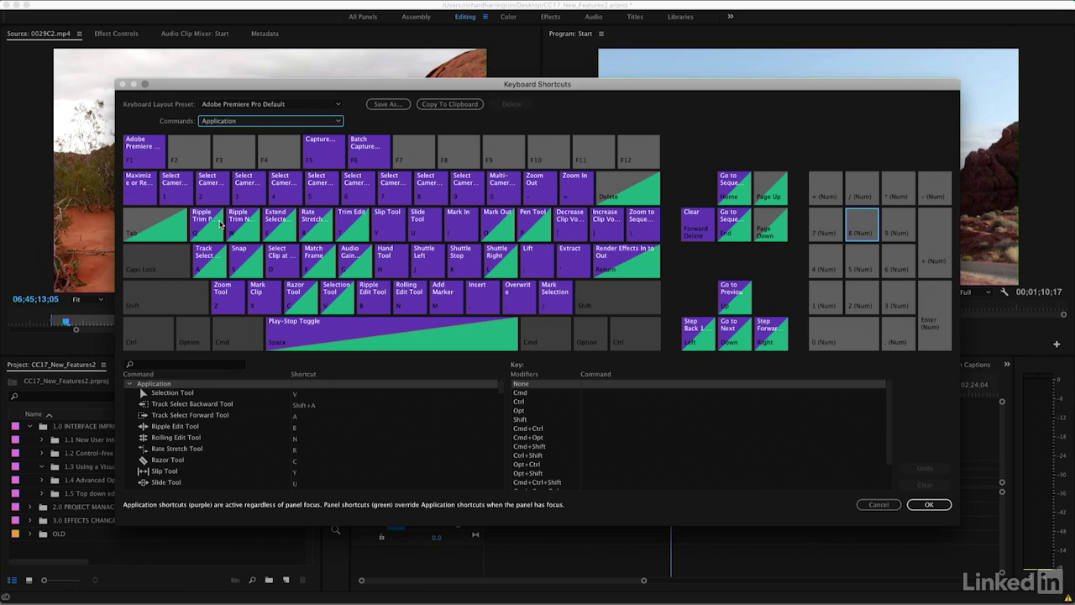
{"action": "left_click", "coordinate": [223, 121]}
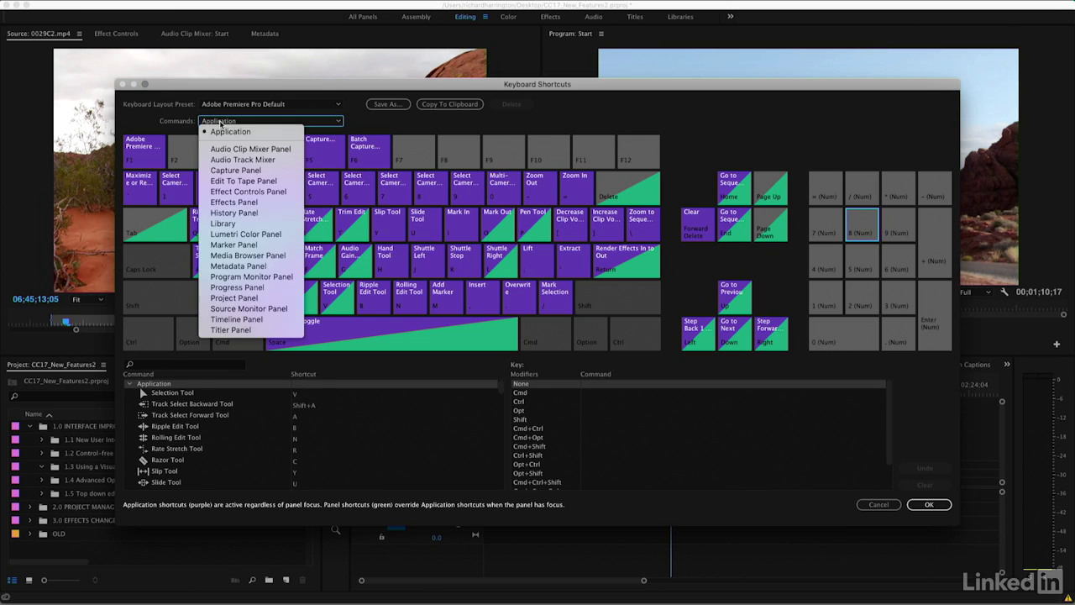
{"action": "left_click", "coordinate": [229, 171]}
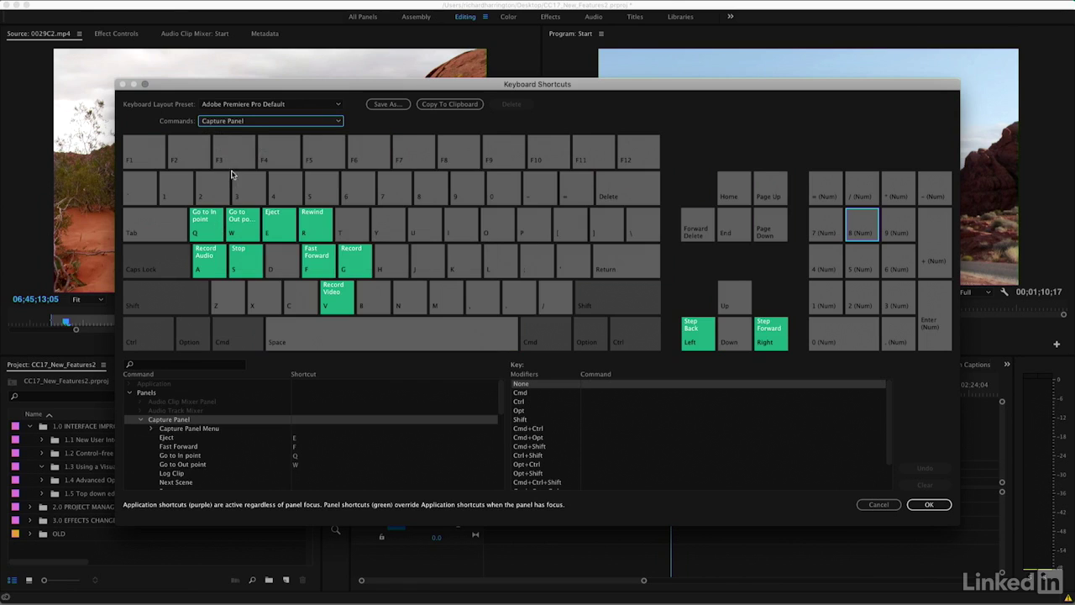
{"action": "left_click", "coordinate": [215, 121]}
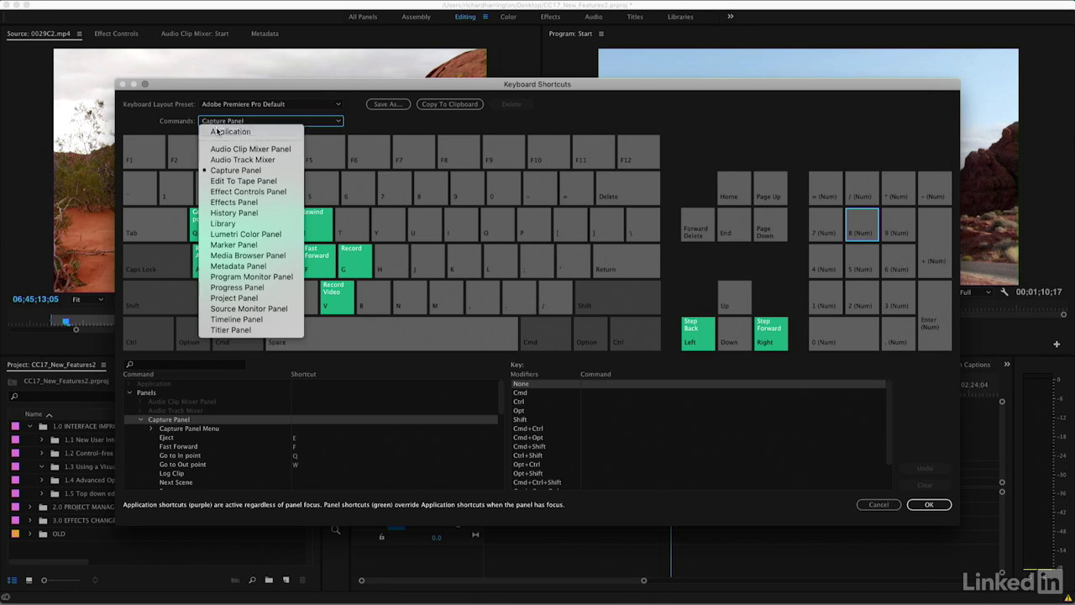
{"action": "left_click", "coordinate": [215, 131]}
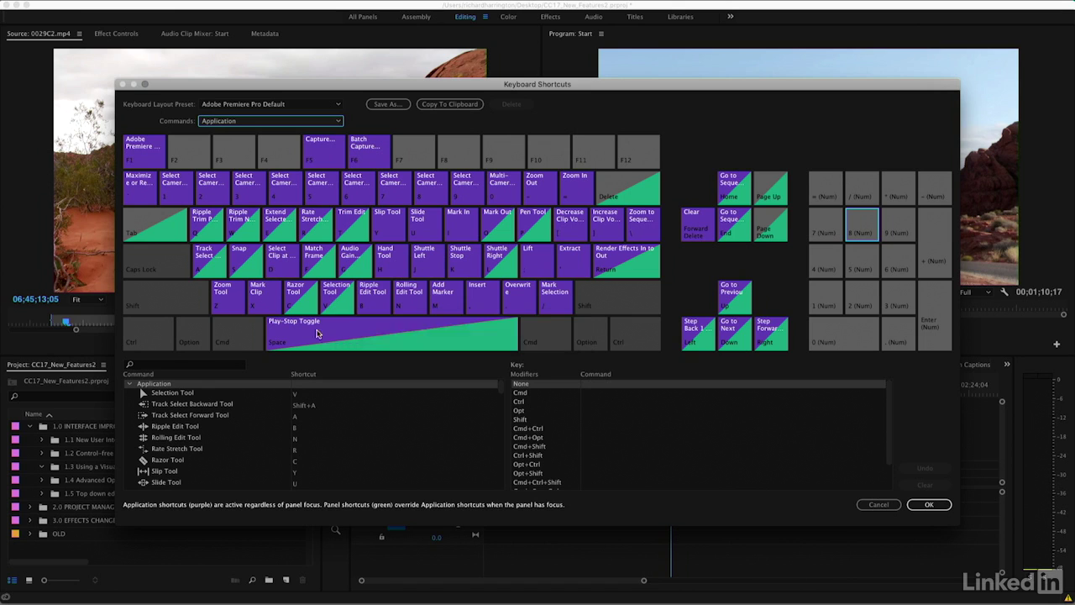
- Search the command list for "add edit" and select the Add Edit command under Sequence
{"action": "scroll", "coordinate": [270, 434], "scroll_direction": "down", "scroll_amount": 20}
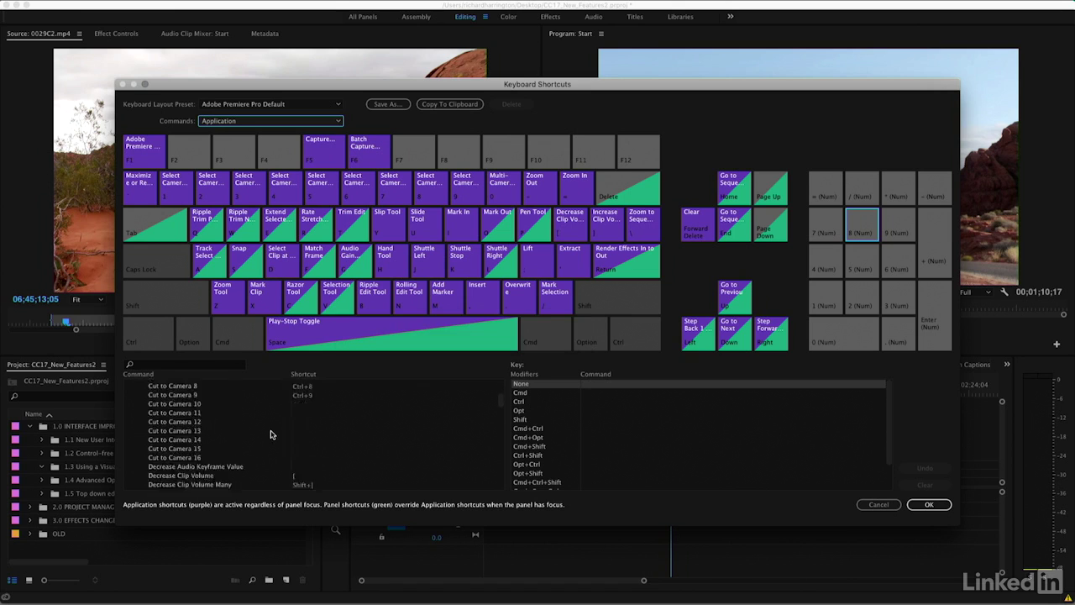
{"action": "scroll", "coordinate": [270, 434], "scroll_direction": "down", "scroll_amount": 1}
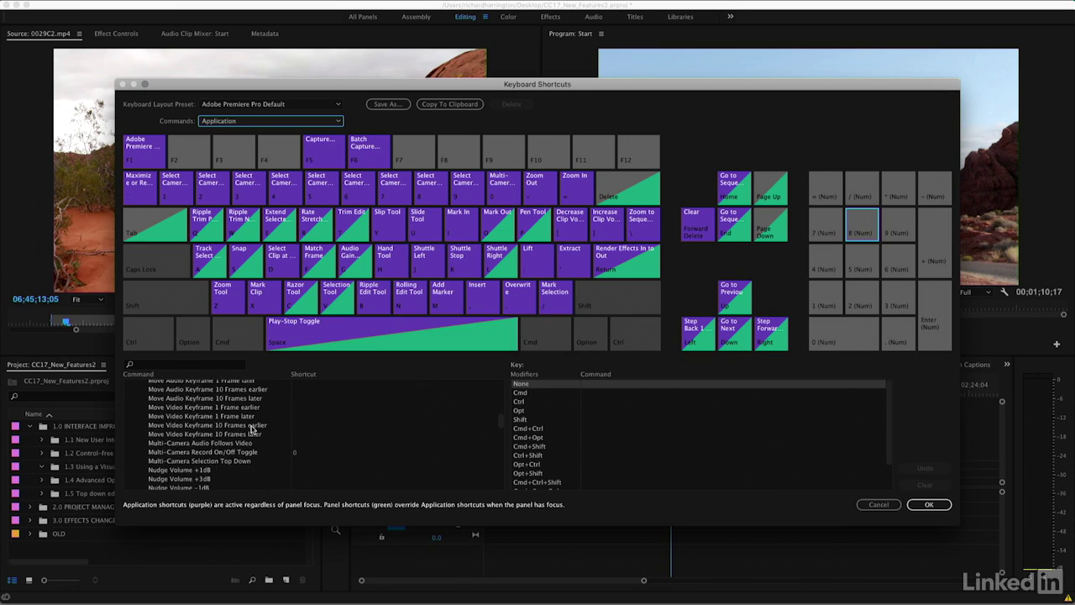
{"action": "scroll", "coordinate": [251, 428], "scroll_direction": "up", "scroll_amount": 10}
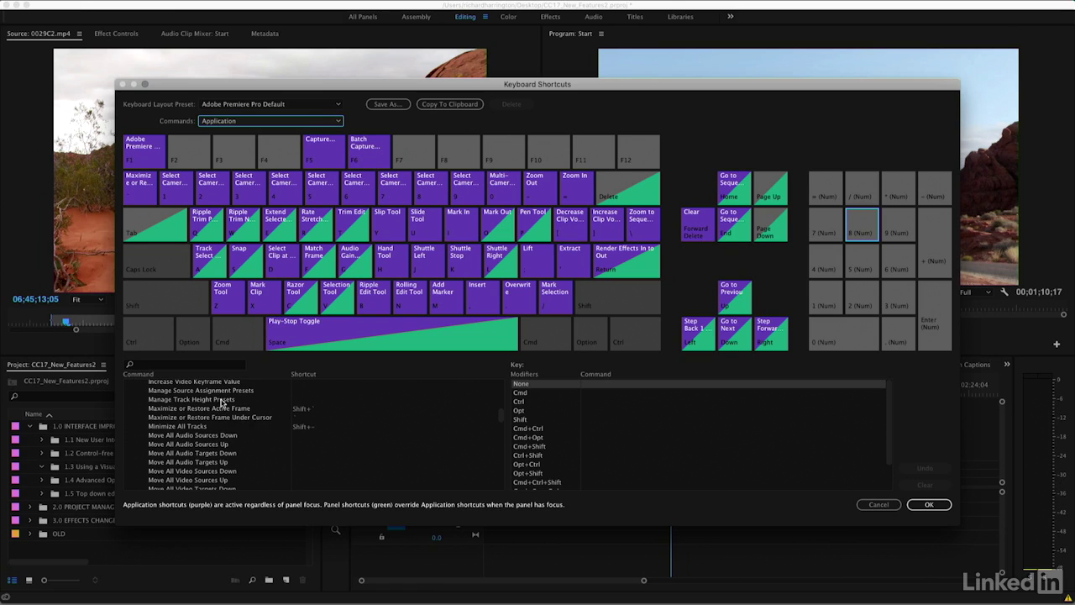
{"action": "left_click", "coordinate": [175, 364]}
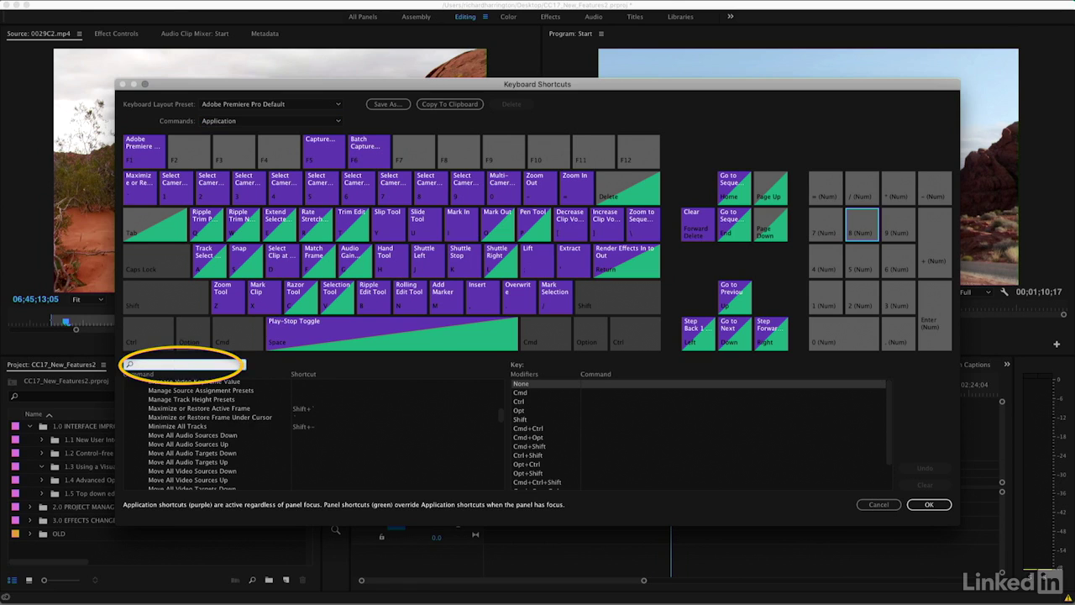
{"action": "type", "text": "add edit"}
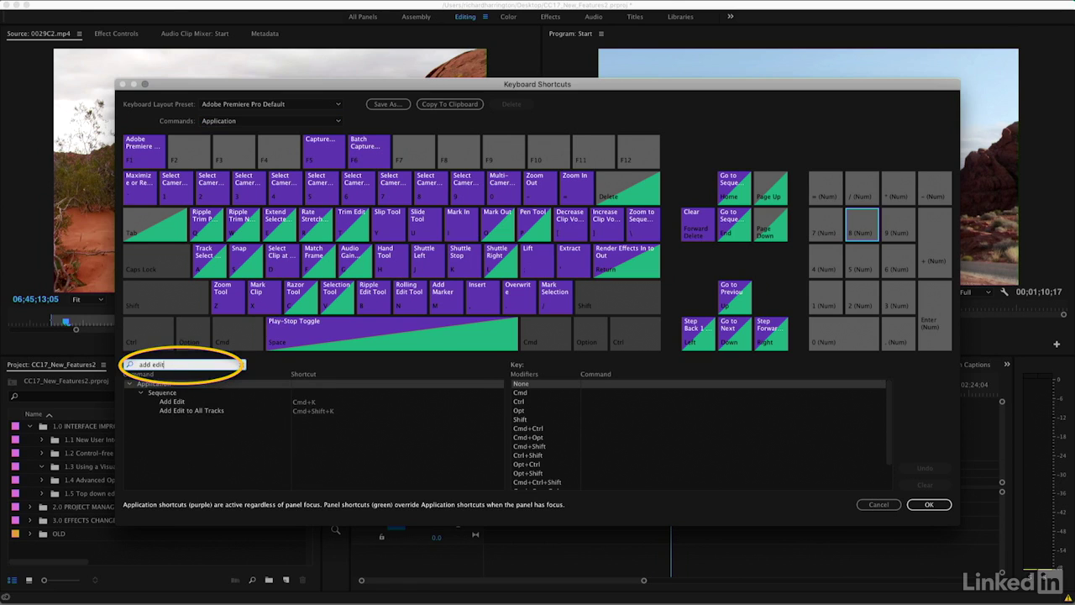
{"action": "left_click", "coordinate": [206, 403]}
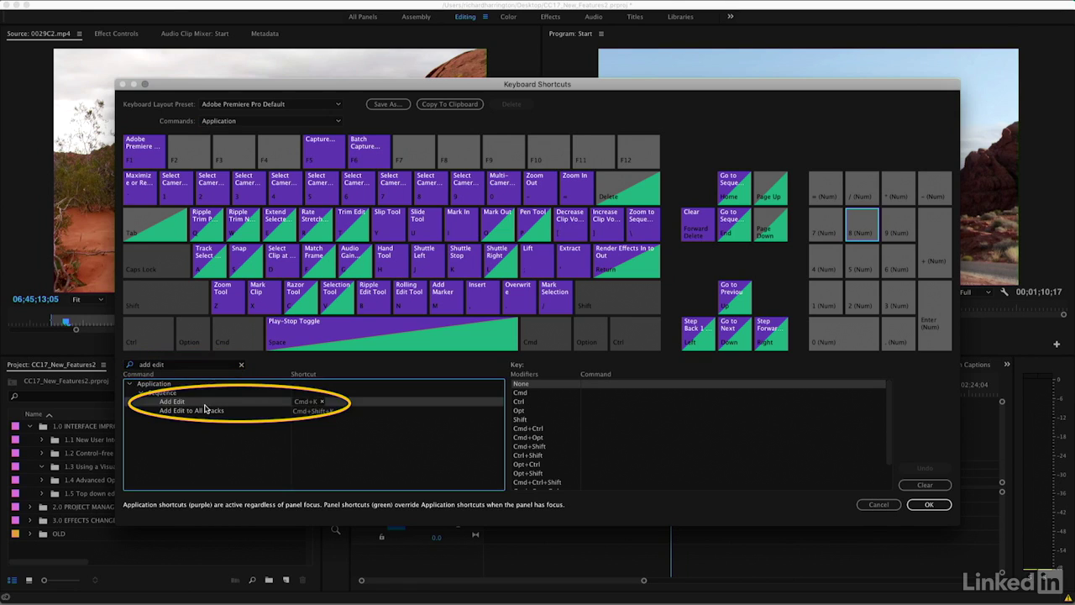
- Assign / as an additional shortcut for Add Edit and clear the command search
{"action": "left_click", "coordinate": [339, 409]}
{"action": "left_click", "coordinate": [335, 403]}
{"action": "left_click", "coordinate": [338, 403]}
{"action": "key", "text": "slash"}
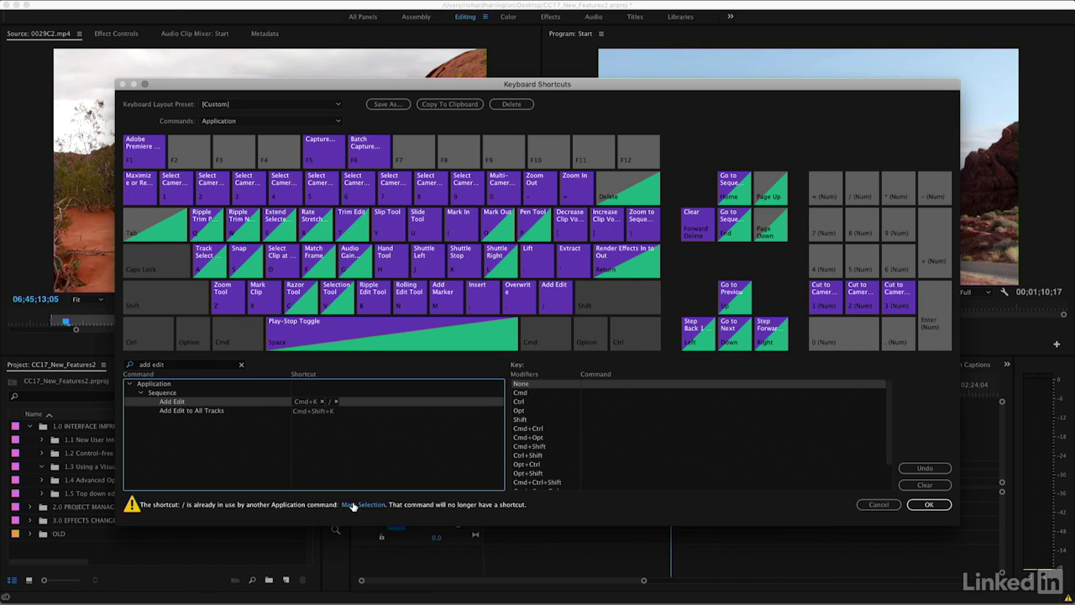
{"action": "left_click", "coordinate": [242, 364]}
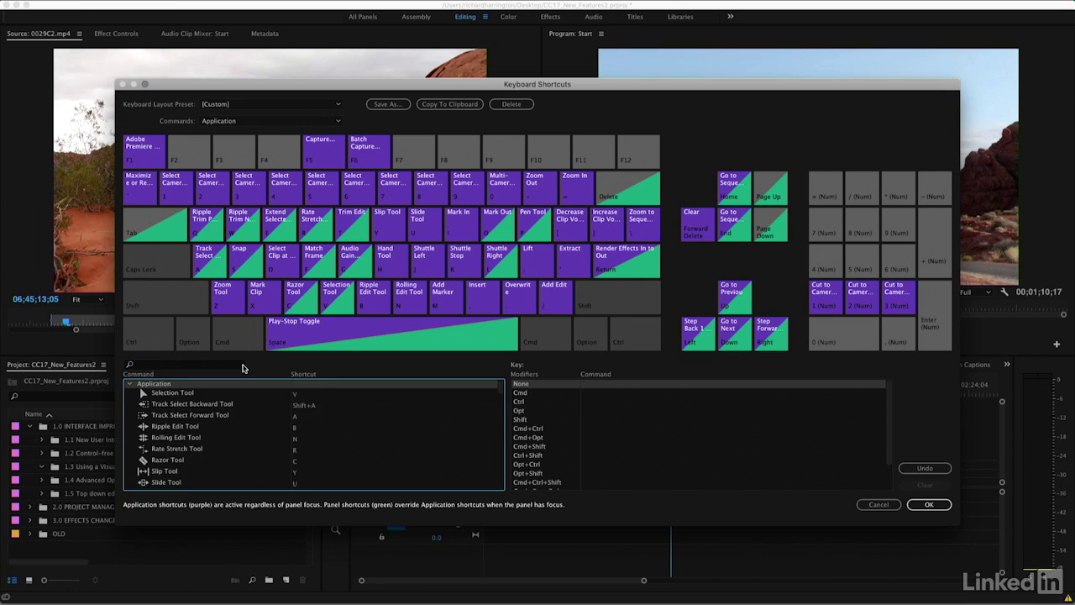
- Review the commands assigned to the / key and collapse the Application and Panels command groups
{"action": "left_click", "coordinate": [551, 304]}
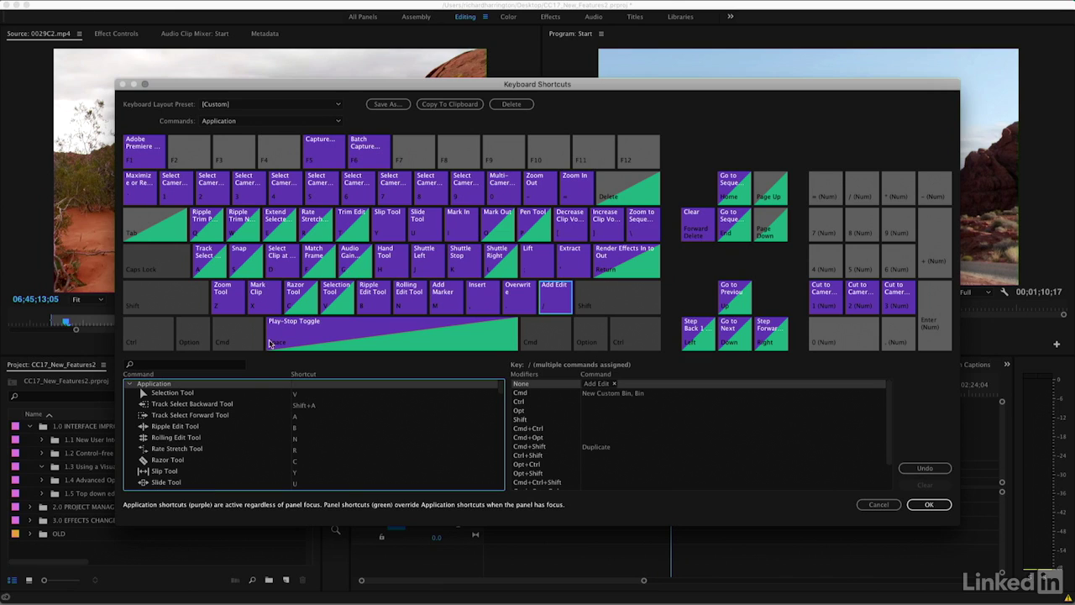
{"action": "left_click", "coordinate": [131, 384]}
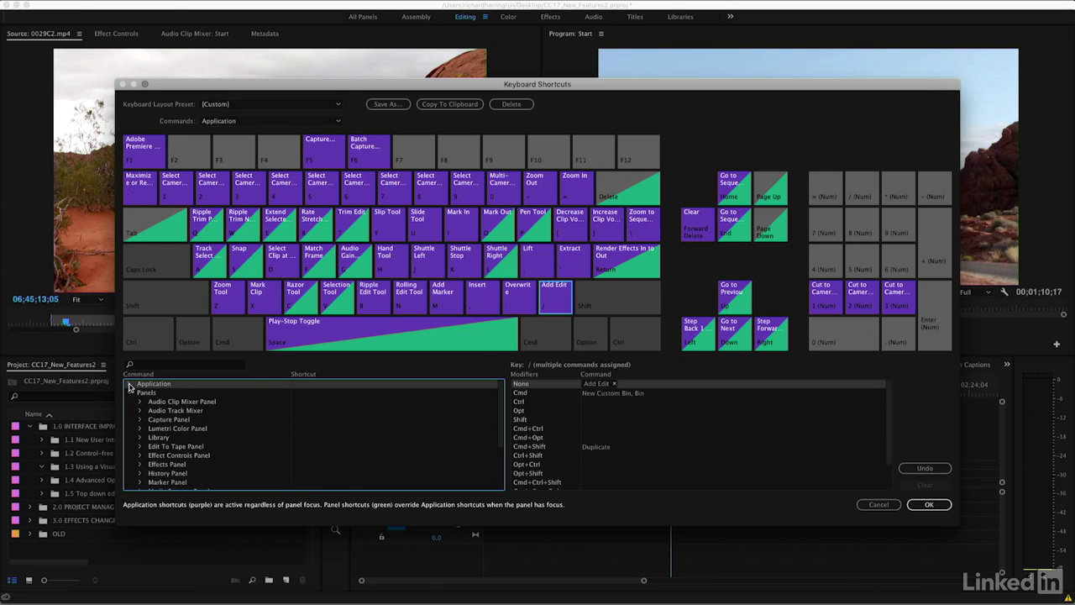
{"action": "left_click", "coordinate": [131, 393]}
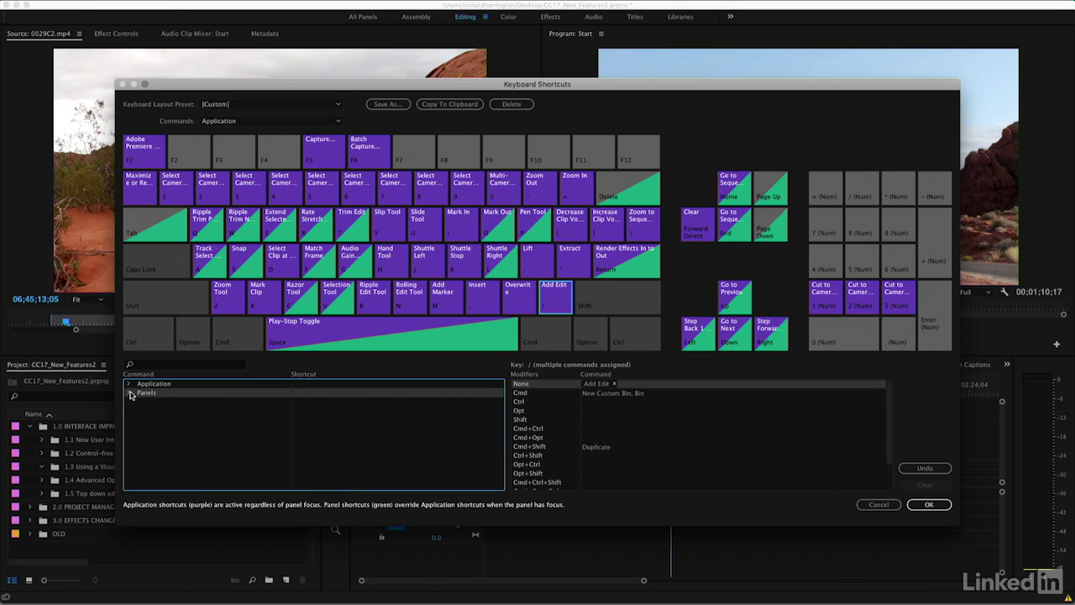
- Browse the tools and command categories in the Application group, then collapse the group again
{"action": "left_click", "coordinate": [130, 385]}
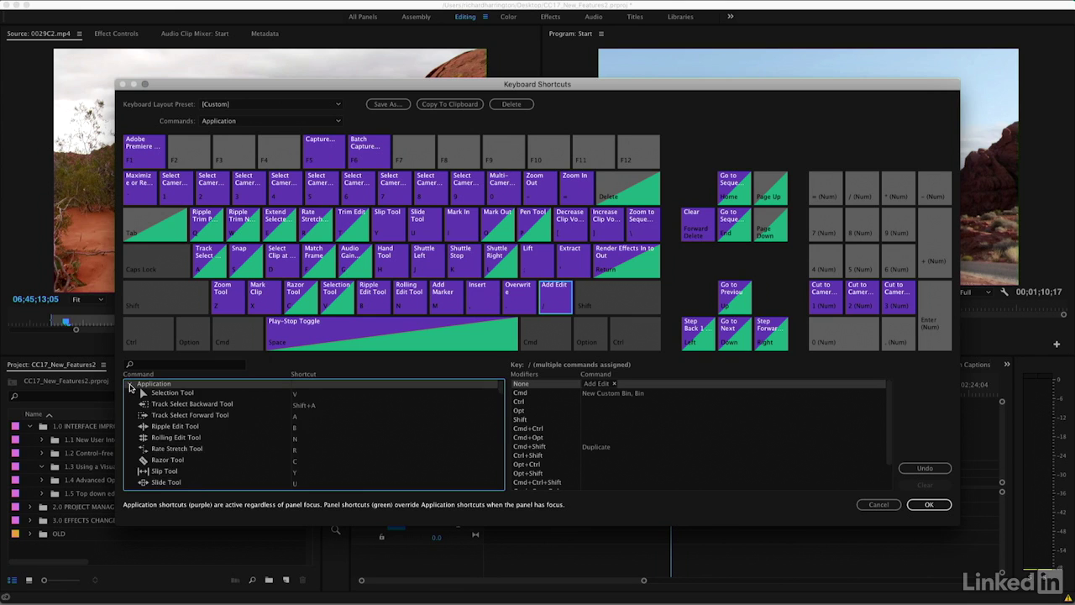
{"action": "left_click", "coordinate": [130, 384]}
{"action": "left_click", "coordinate": [130, 384]}
{"action": "scroll", "coordinate": [164, 409], "scroll_direction": "down", "scroll_amount": 10}
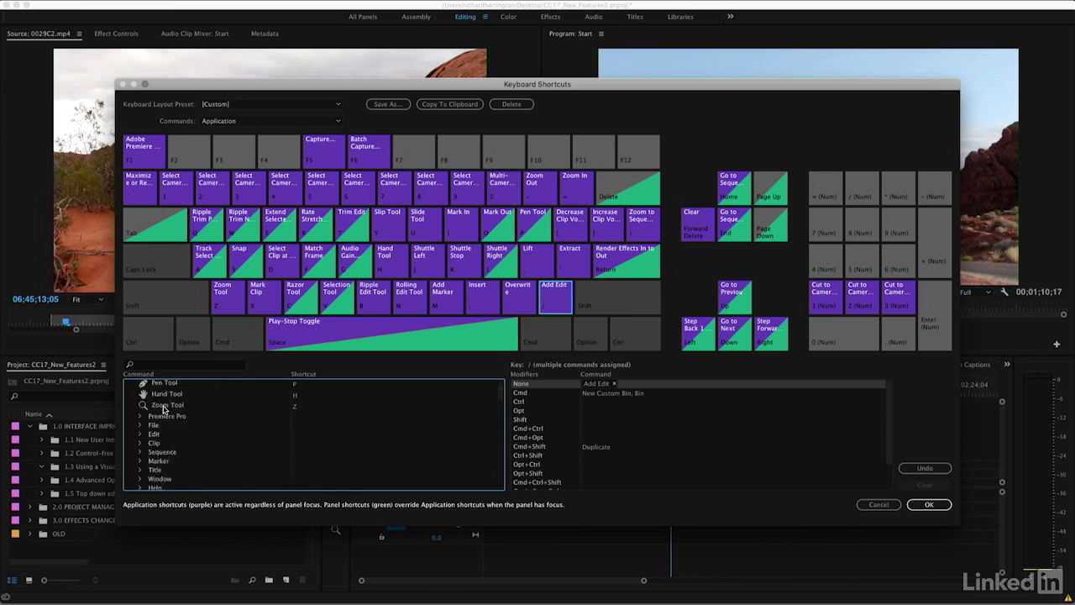
{"action": "scroll", "coordinate": [164, 409], "scroll_direction": "down", "scroll_amount": 15}
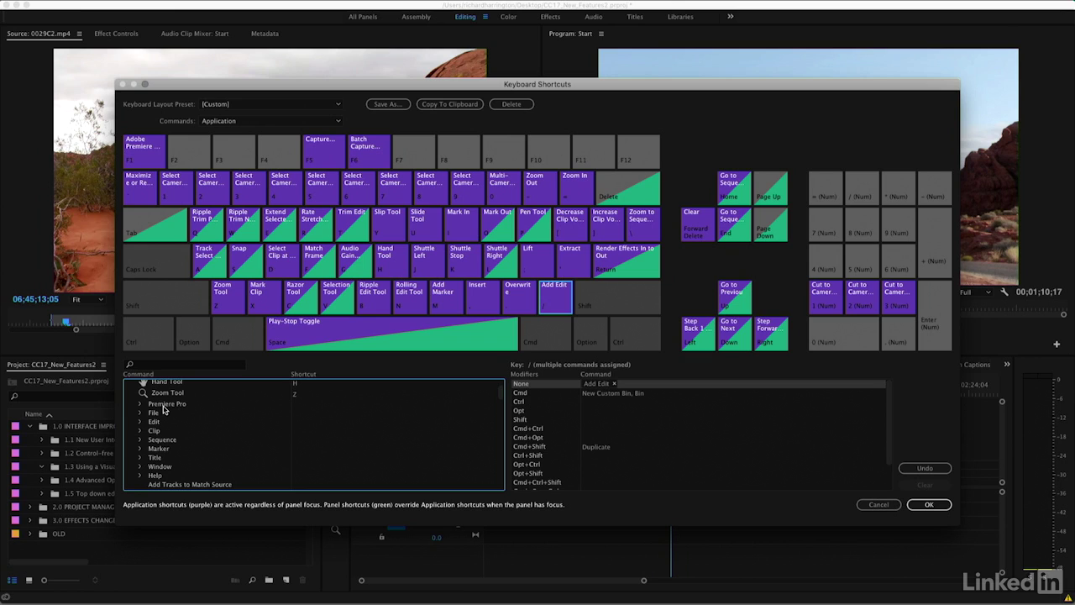
{"action": "scroll", "coordinate": [164, 409], "scroll_direction": "up", "scroll_amount": 20}
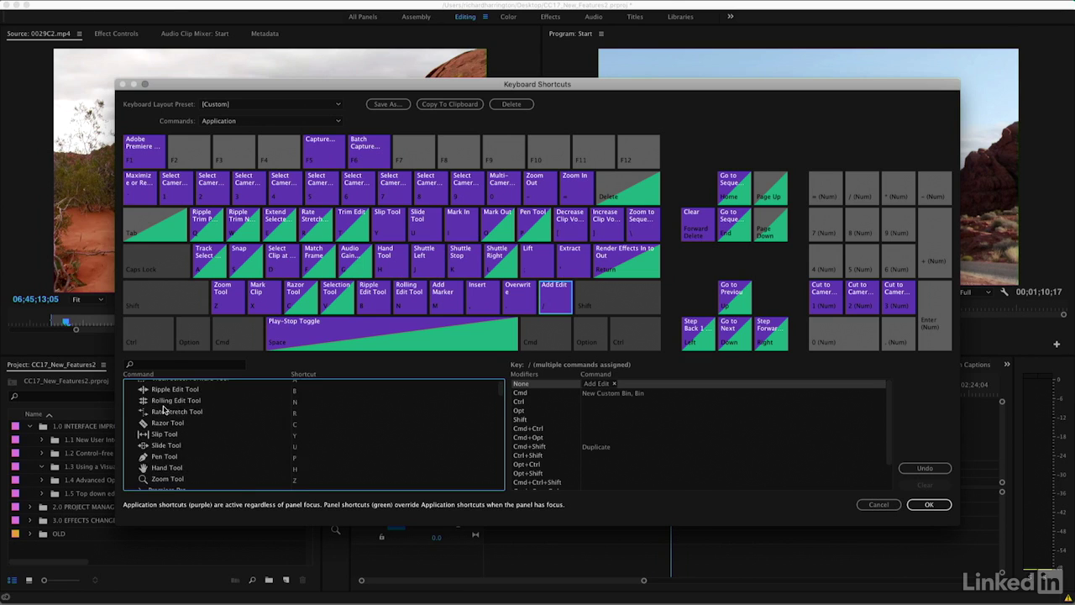
{"action": "left_click", "coordinate": [131, 384]}
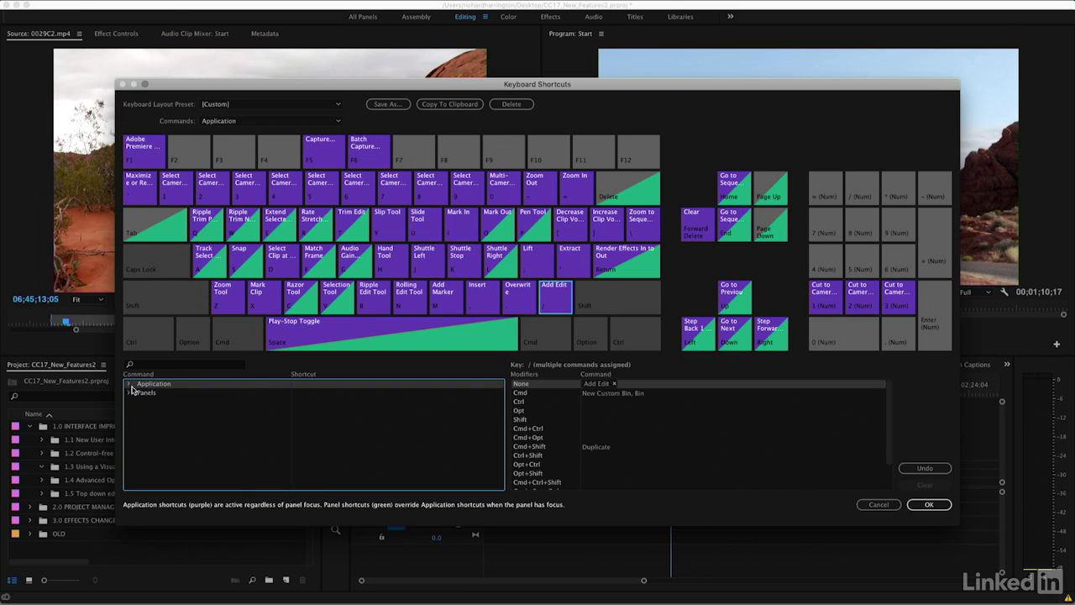
{"action": "left_click", "coordinate": [131, 393]}
- Expand the Sequence category under Application and compare its commands with the program's own list of Sequence commands
{"action": "left_click", "coordinate": [131, 384]}
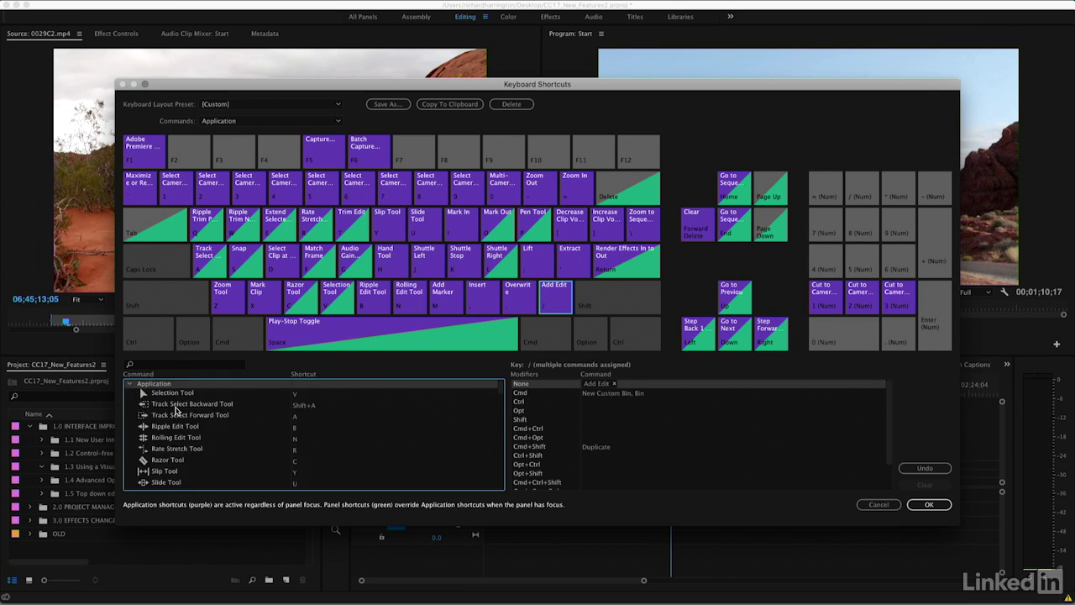
{"action": "scroll", "coordinate": [173, 407], "scroll_direction": "down", "scroll_amount": 10}
{"action": "scroll", "coordinate": [176, 409], "scroll_direction": "up", "scroll_amount": 5}
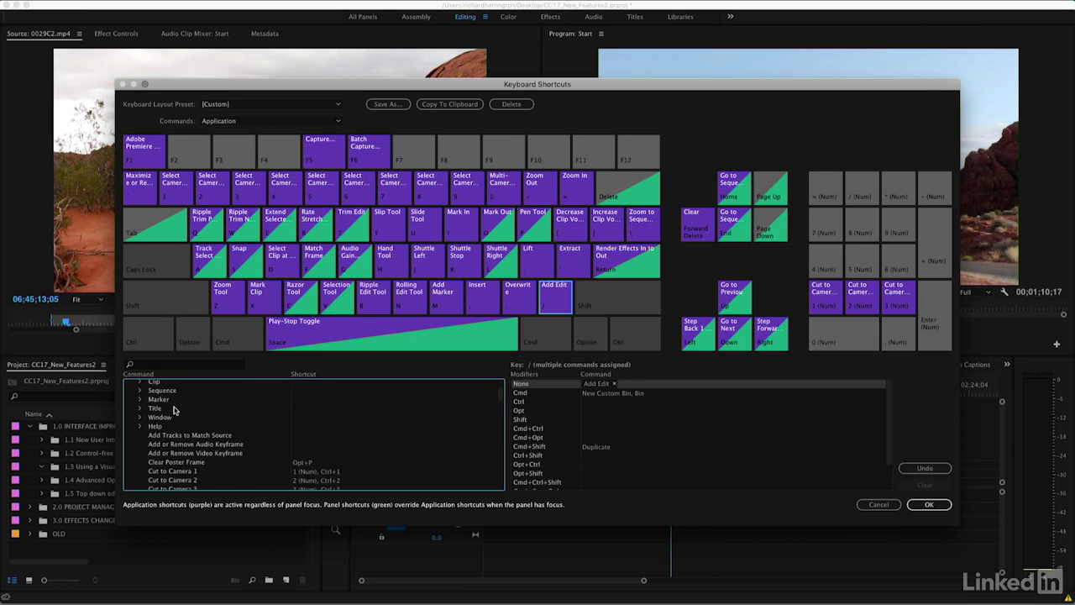
{"action": "left_click", "coordinate": [139, 391]}
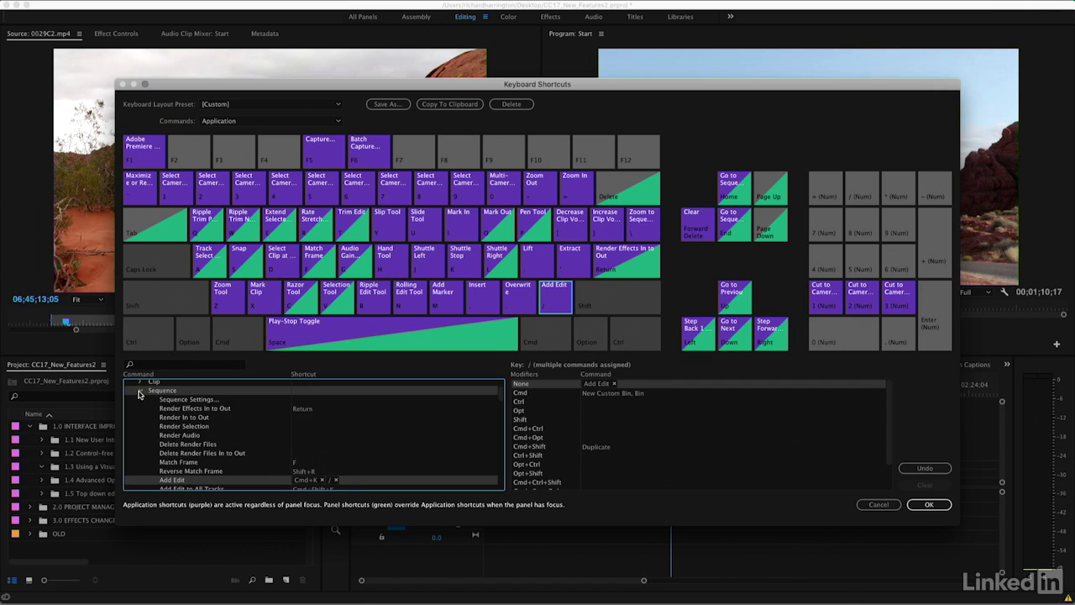
{"action": "left_click", "coordinate": [193, 7]}
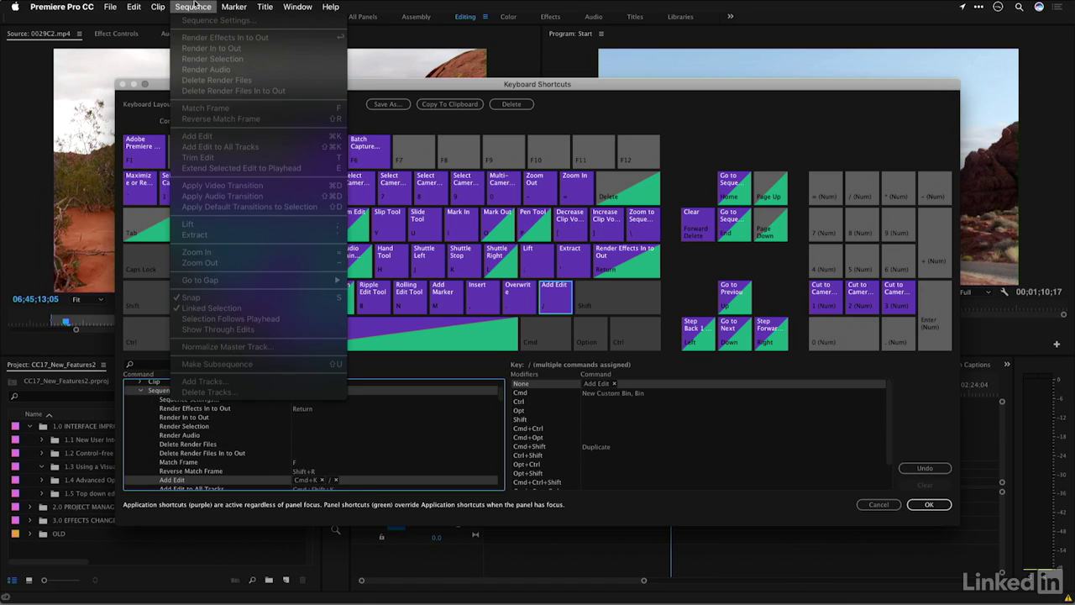
{"action": "left_click", "coordinate": [193, 6]}
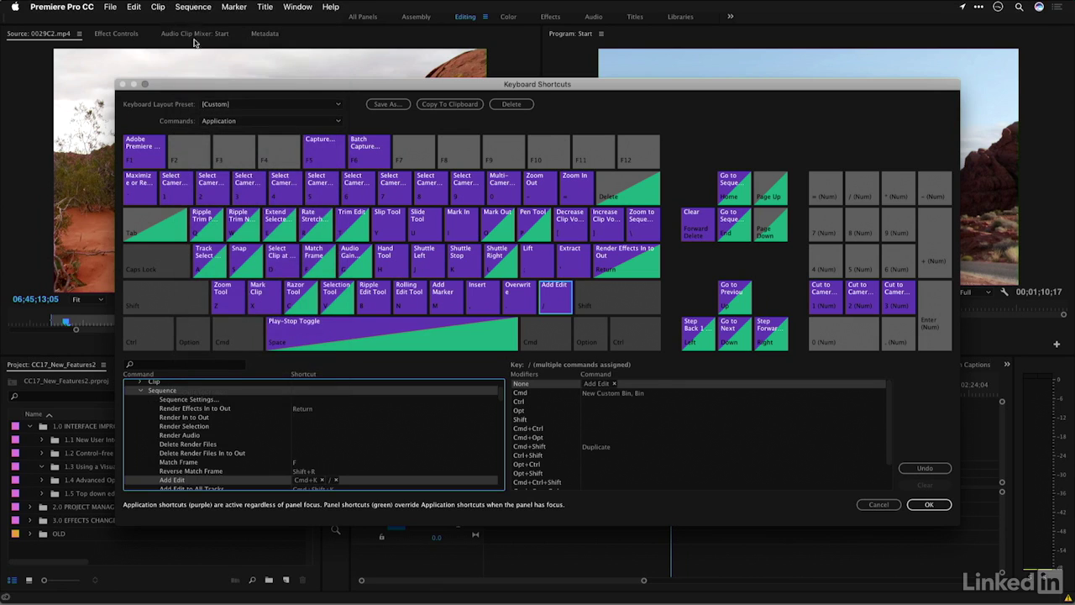
- Assign Opt+9 to the Render Audio command under Sequence using the visual keyboard
{"action": "left_click", "coordinate": [184, 437]}
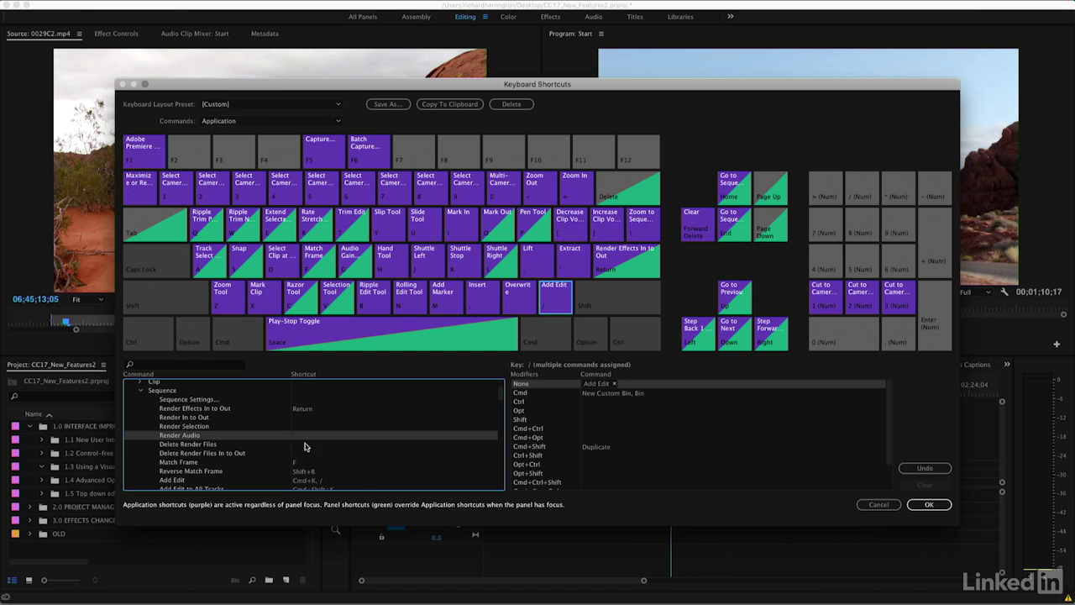
{"action": "key", "text": "alt"}
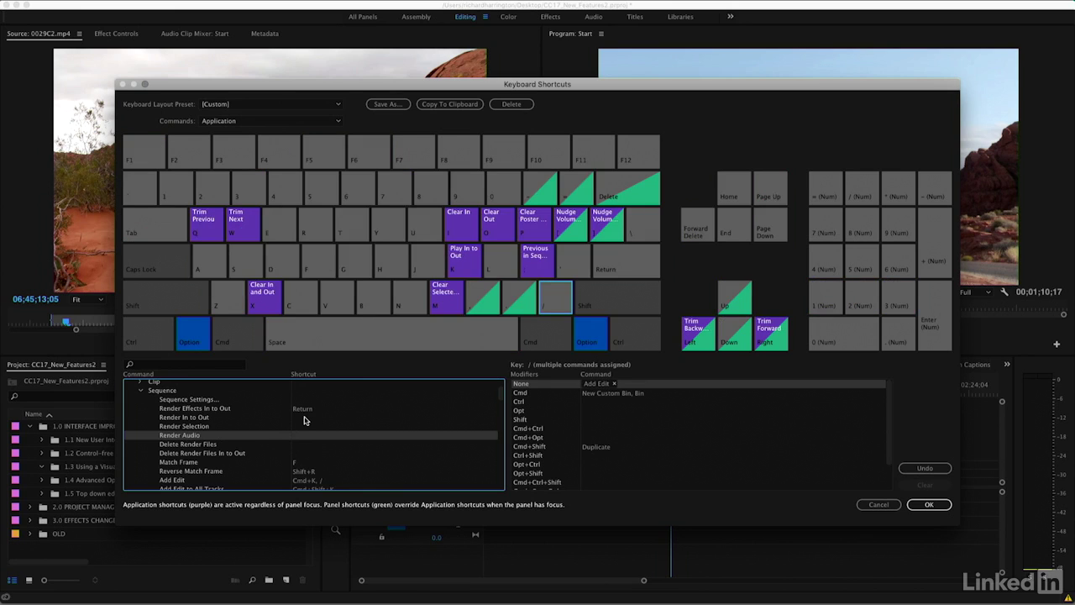
{"action": "key", "text": "alt"}
{"action": "mouse_move", "coordinate": [193, 436]}
{"action": "left_mouse_down"}
{"action": "mouse_move", "coordinate": [247, 408]}
{"action": "mouse_move", "coordinate": [460, 195]}
{"action": "left_mouse_up"}
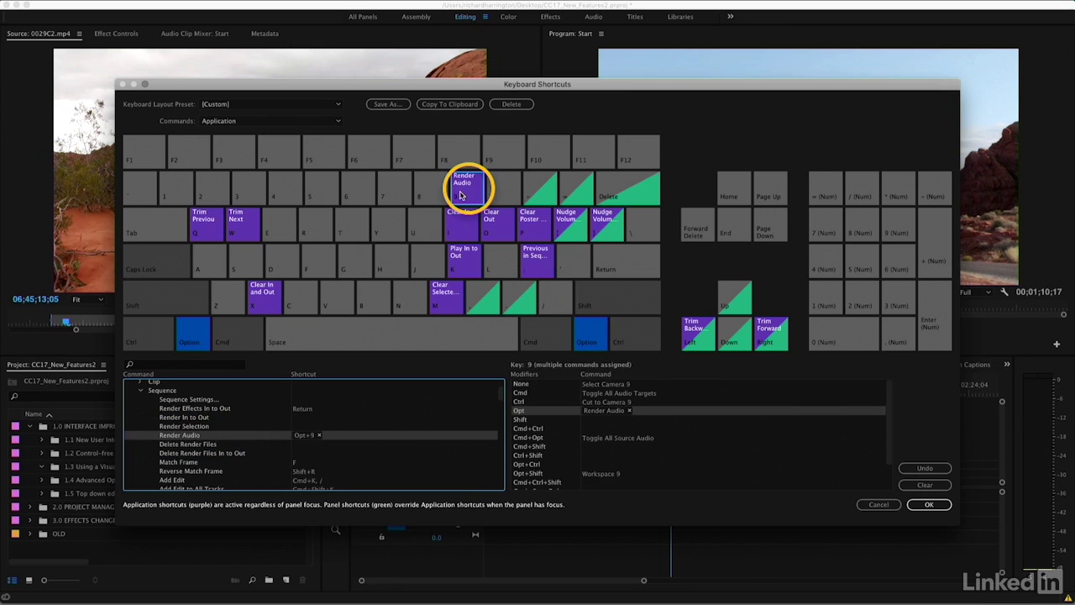
{"action": "left_click", "coordinate": [578, 419]}
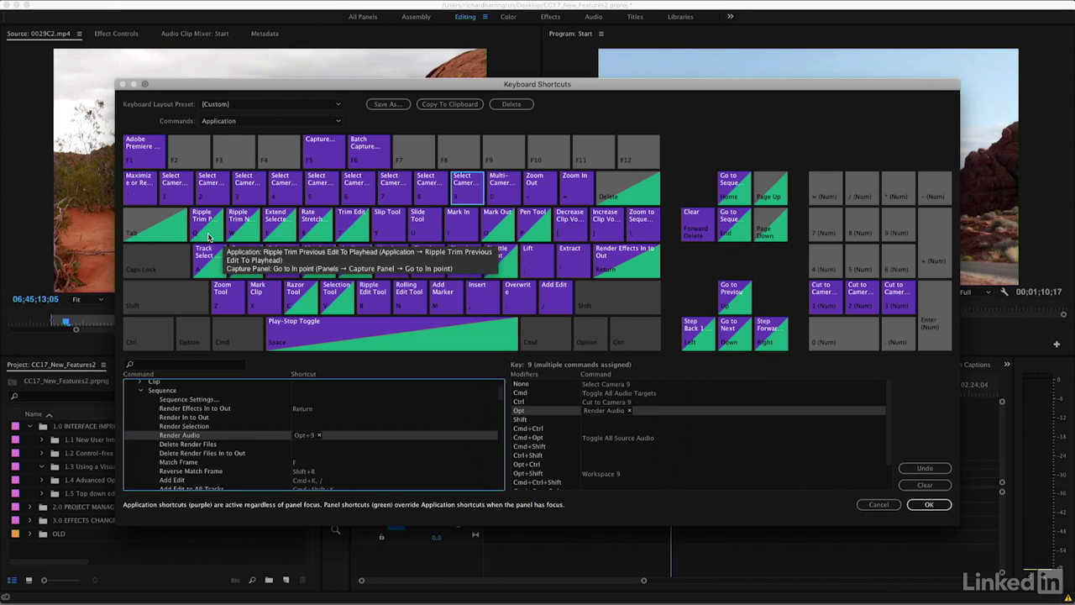
- Review the commands assigned to the Z key with each modifier and compare them with the program's Undo and Redo shortcuts
{"action": "left_click", "coordinate": [223, 295]}
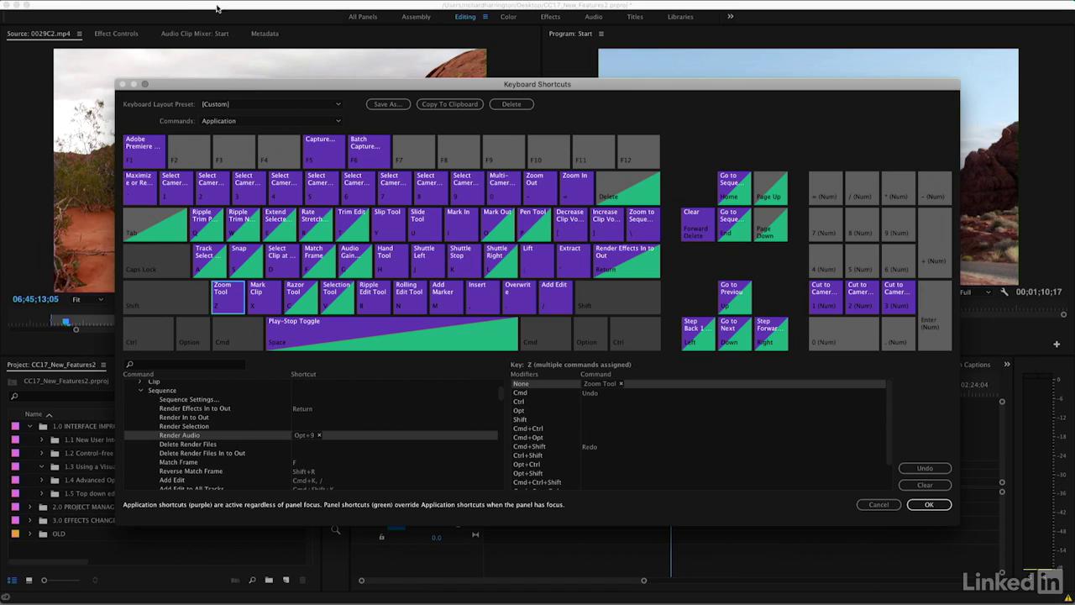
{"action": "left_click", "coordinate": [131, 7]}
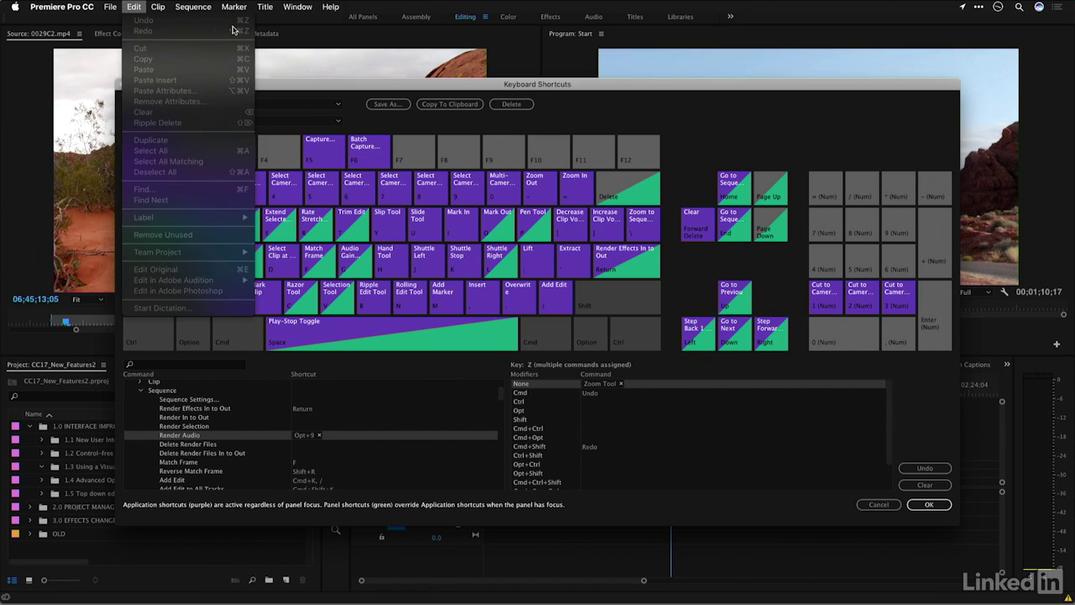
{"action": "left_click", "coordinate": [700, 135]}
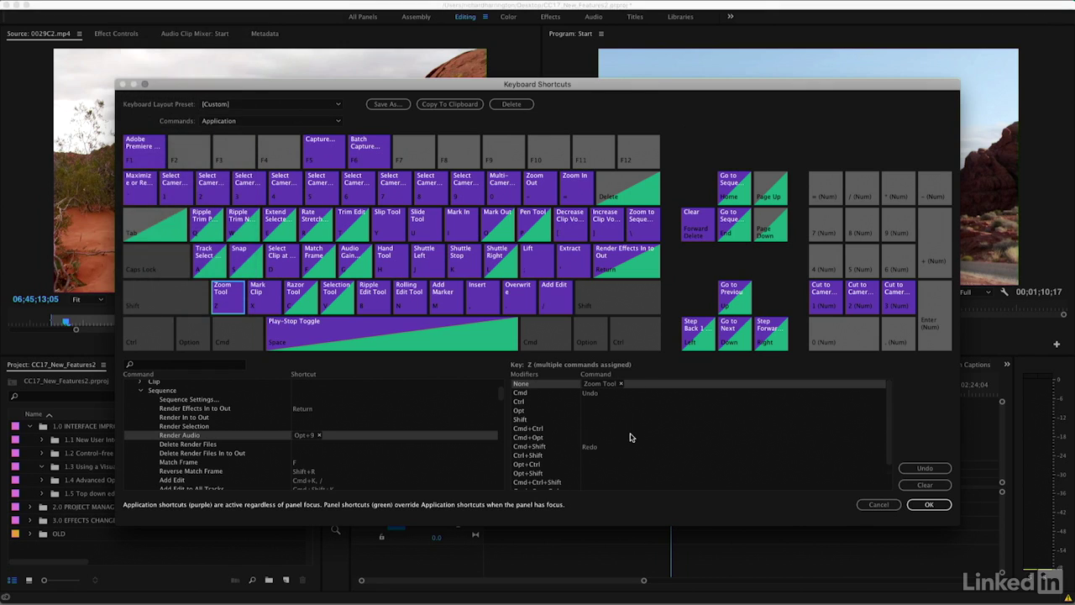
{"action": "scroll", "coordinate": [630, 437], "scroll_direction": "down", "scroll_amount": 2}
{"action": "scroll", "coordinate": [631, 436], "scroll_direction": "up", "scroll_amount": 2}
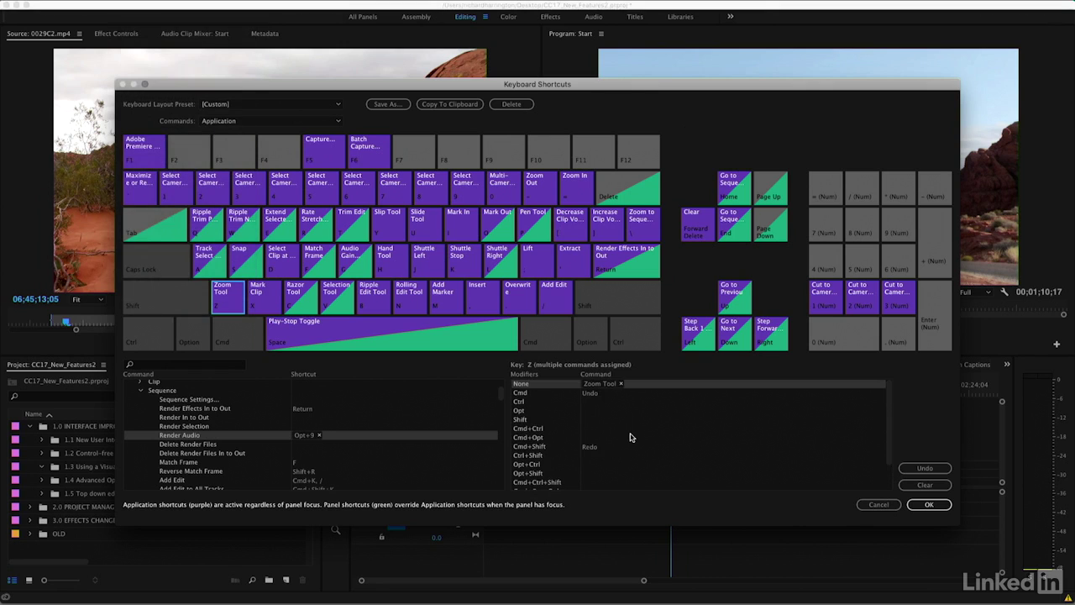